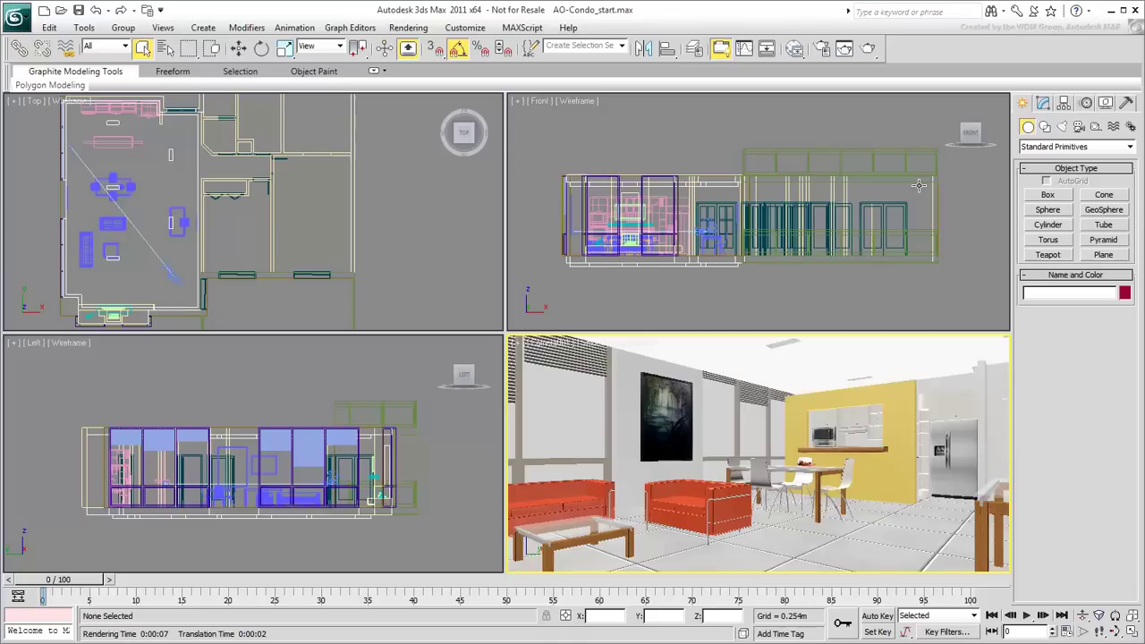
Step: Show the camera view's rendered frame and enable Material Override in the mental ray processing settings
left_click(845, 48)
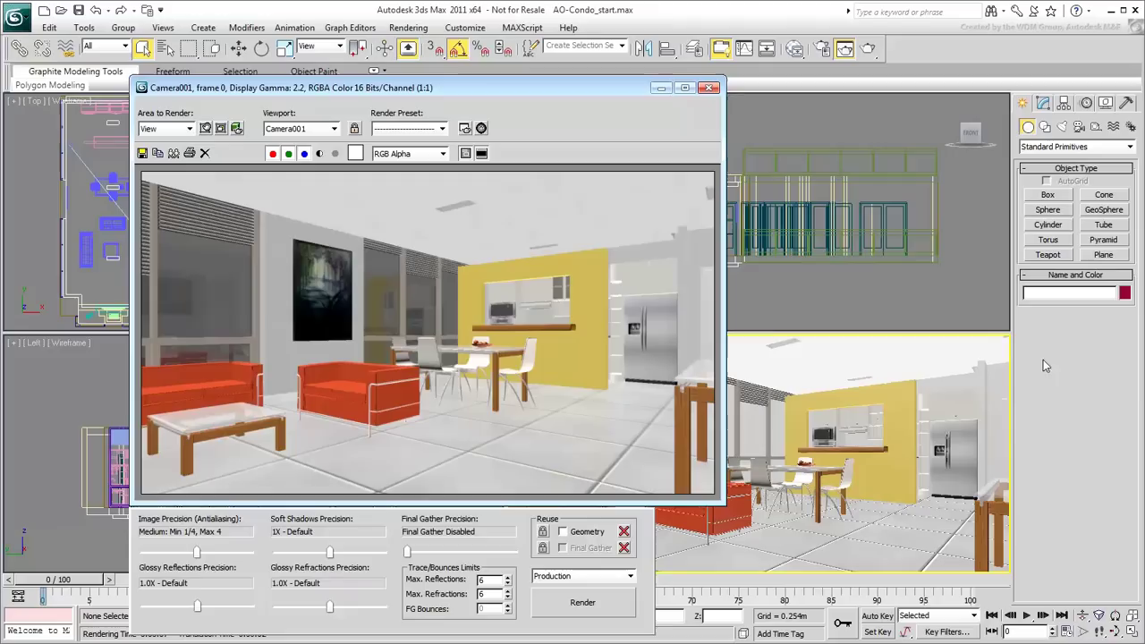
left_click(822, 49)
key("F10")
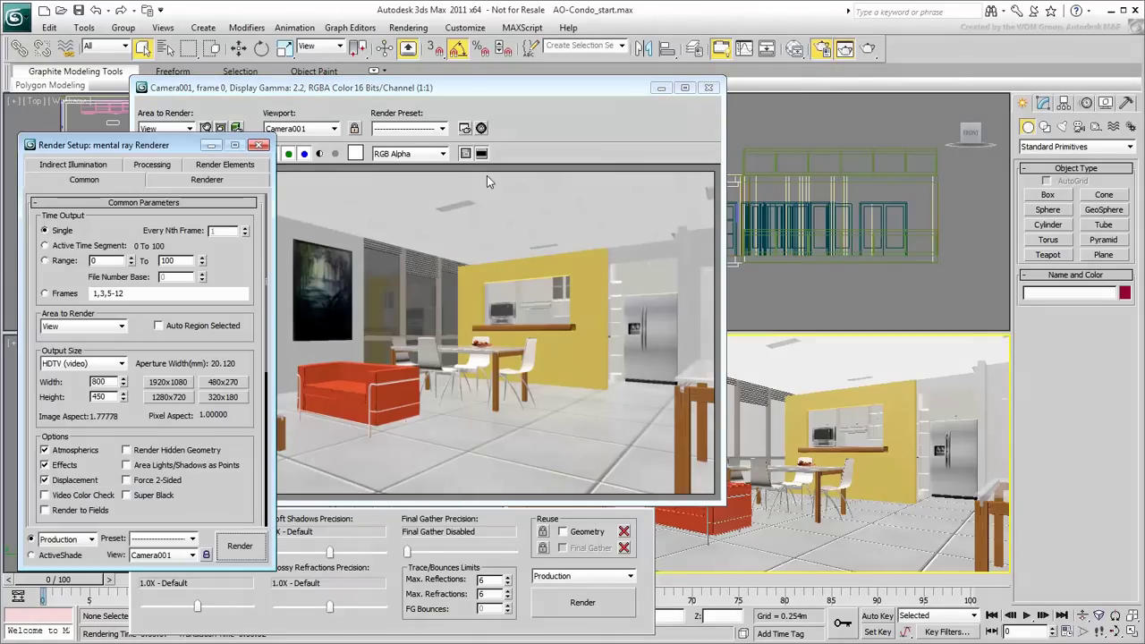
left_click(150, 165)
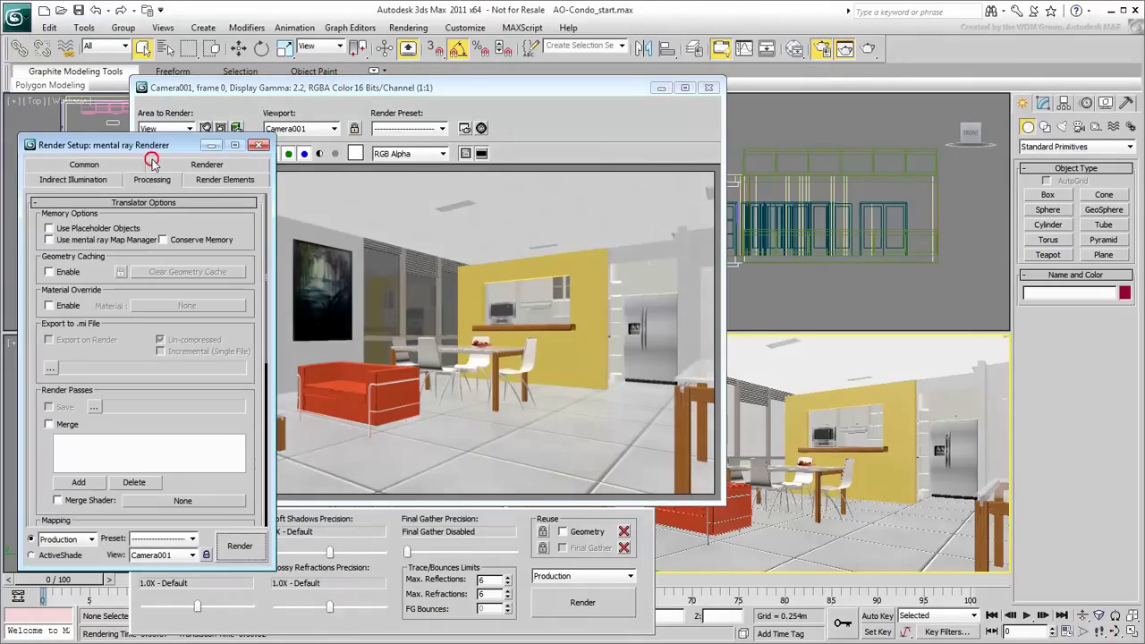
left_click(48, 306)
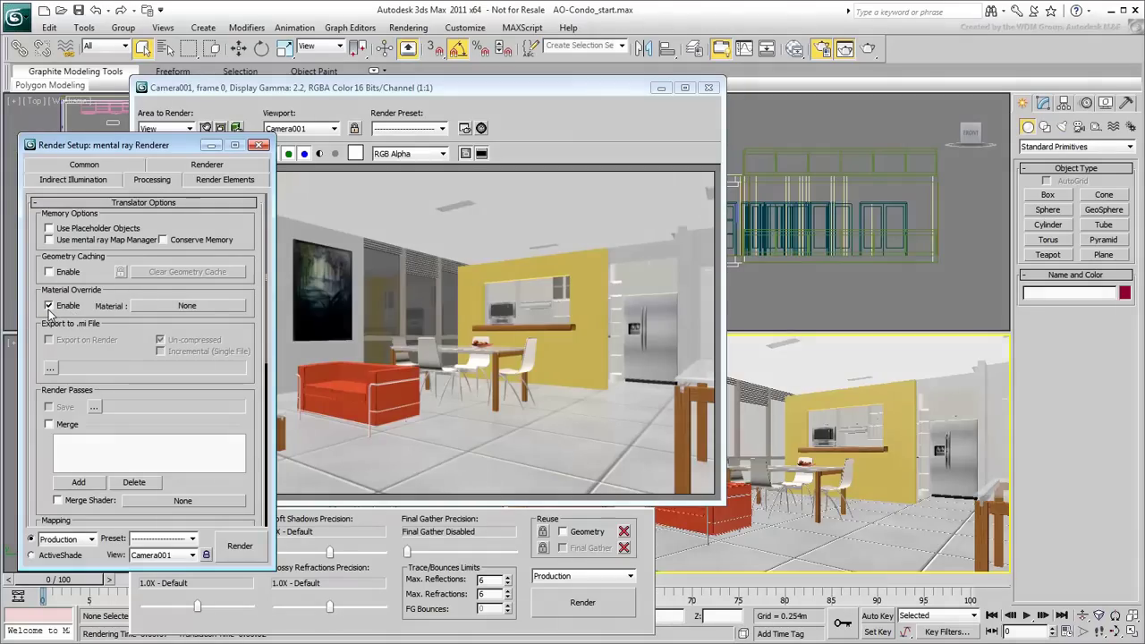
Step: Create a Standard material in the Slate Material Editor and assign it as the render's override material
left_click(793, 54)
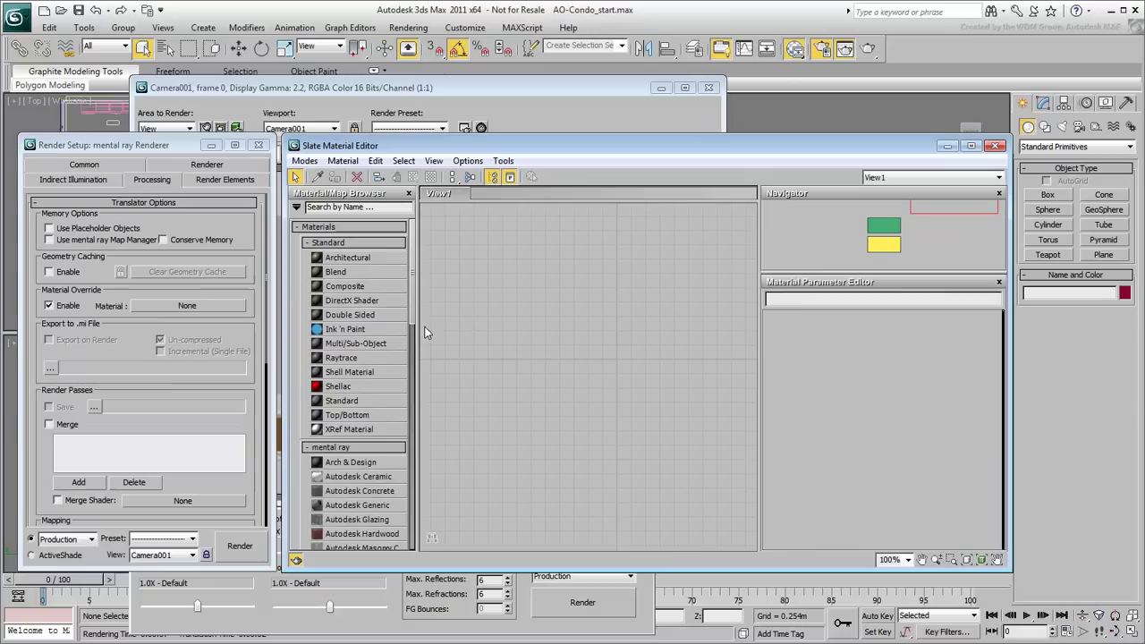
left_click_drag(341, 409, 653, 383)
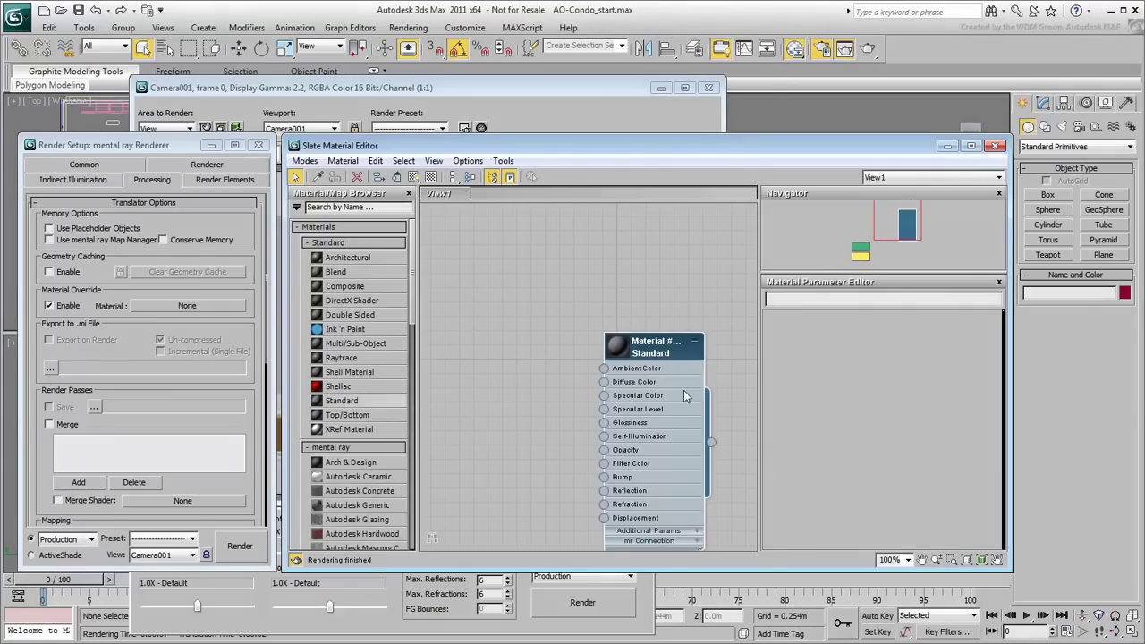
left_click_drag(711, 442, 183, 314)
left_click(121, 400)
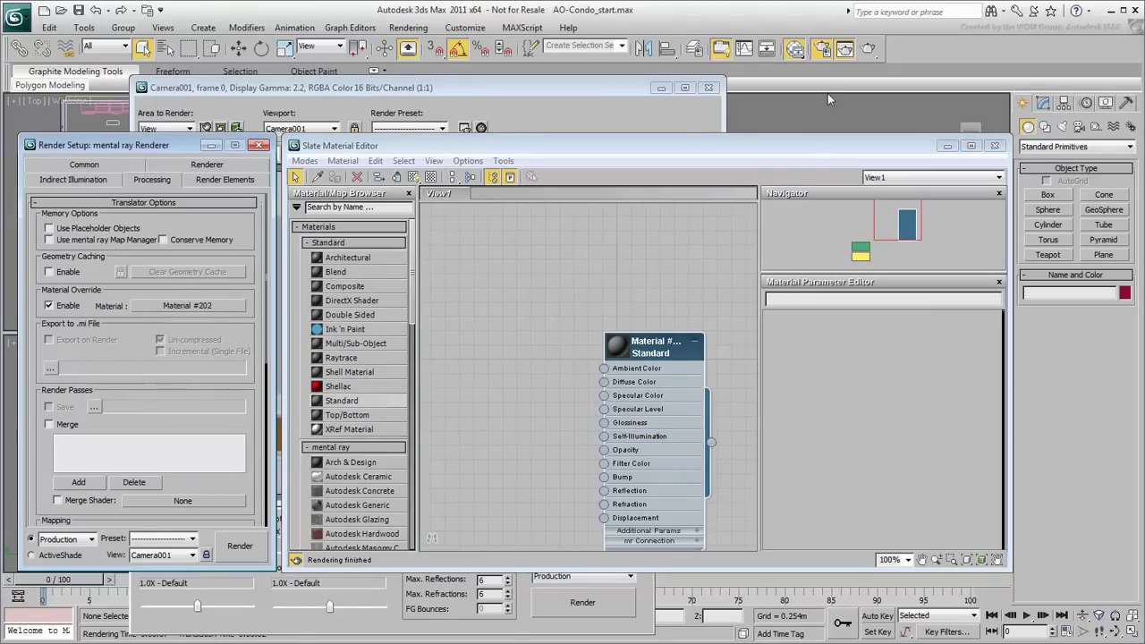
Step: Render the camera view with the plain Standard material overriding all scene materials
left_click(868, 49)
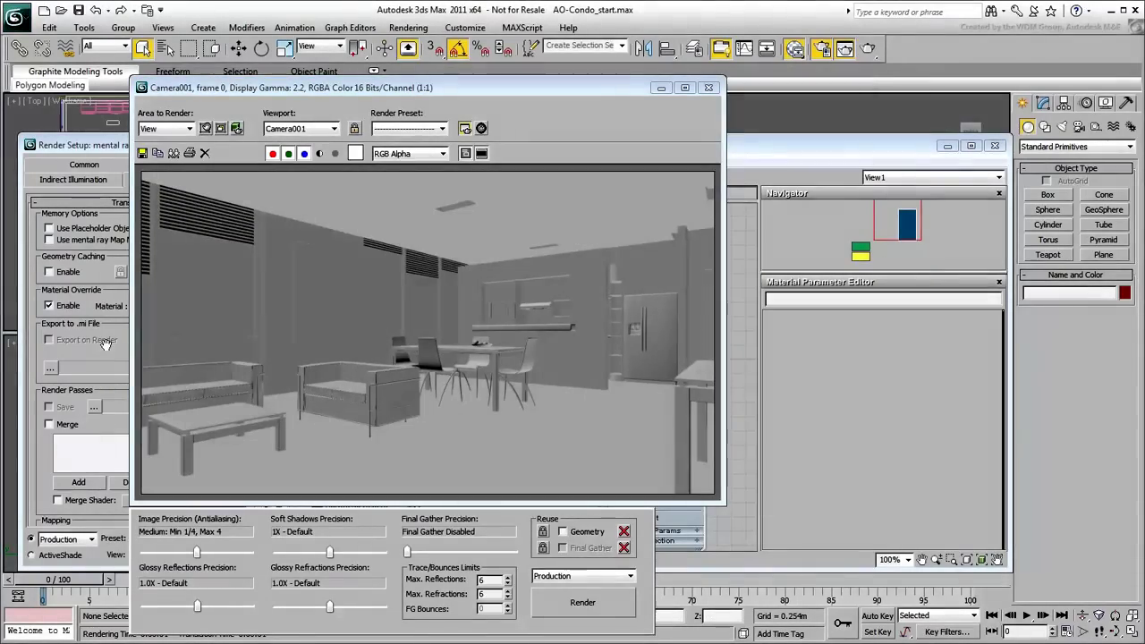
left_click(104, 342)
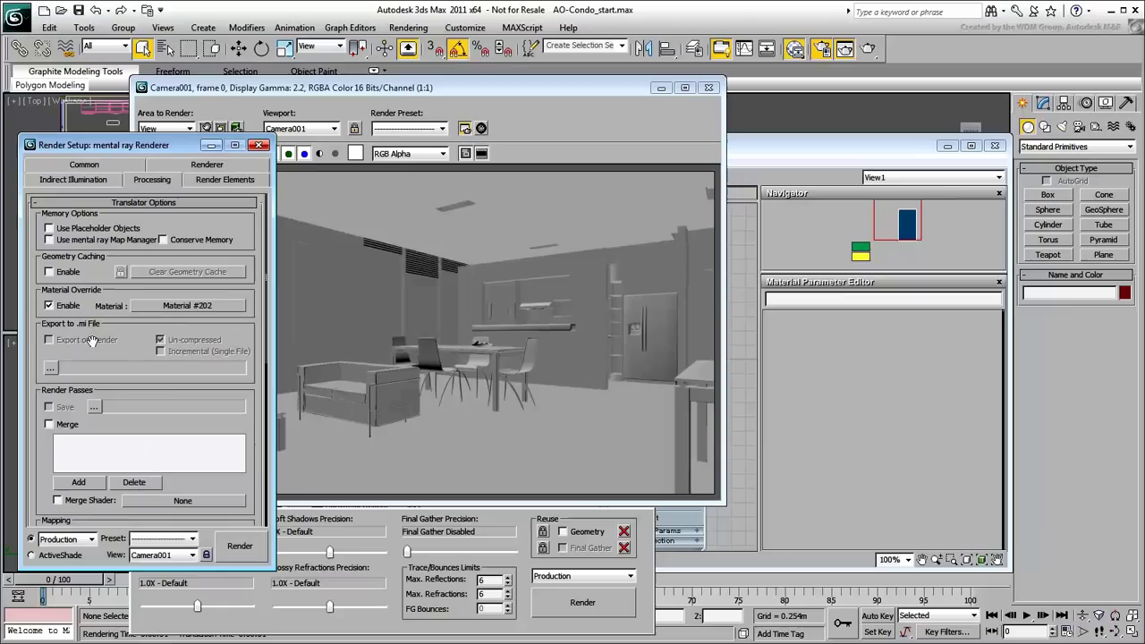
left_click(49, 306)
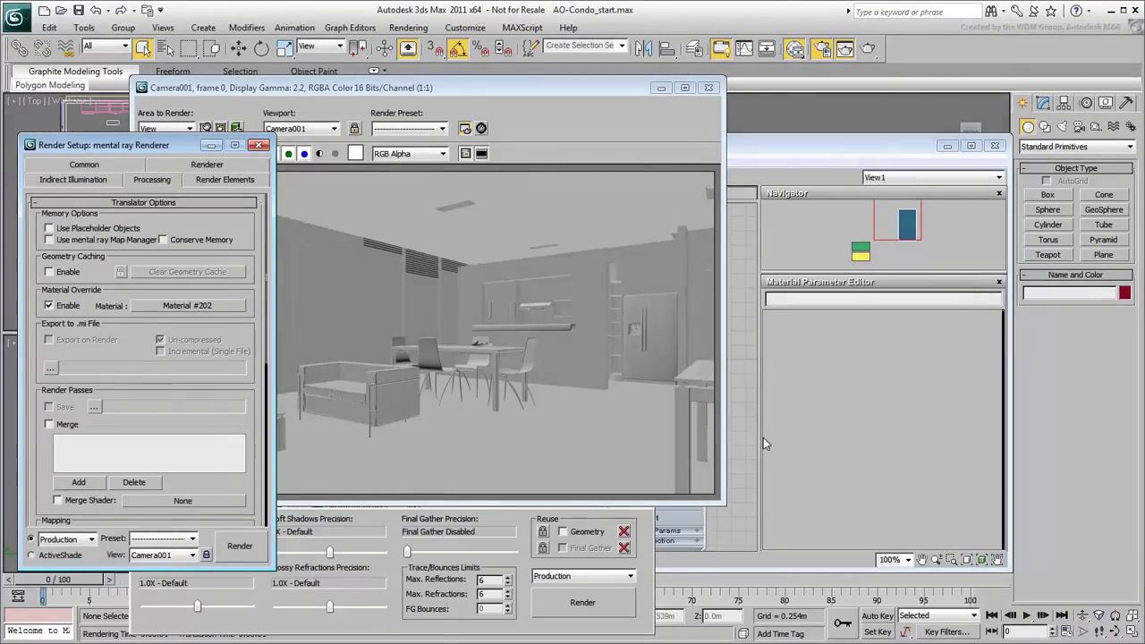
Step: Connect a mental ray Ambient/Reflective Occlusion map to the Standard material's Diffuse Color
left_click(743, 427)
key("m")
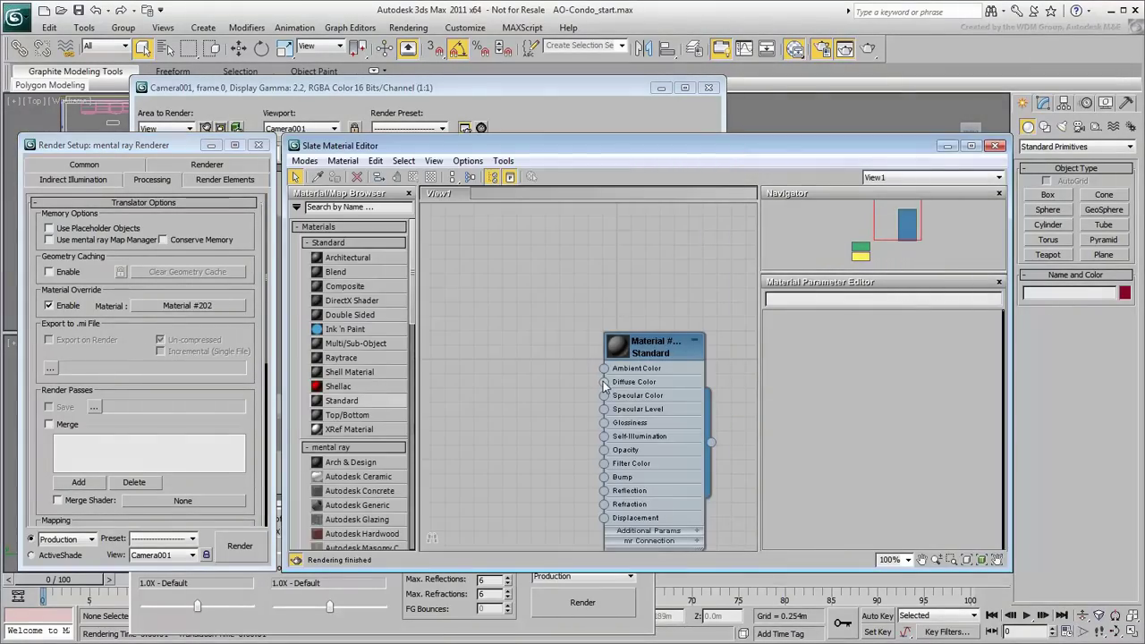
left_click_drag(604, 383, 546, 342)
mouse_move(591, 346)
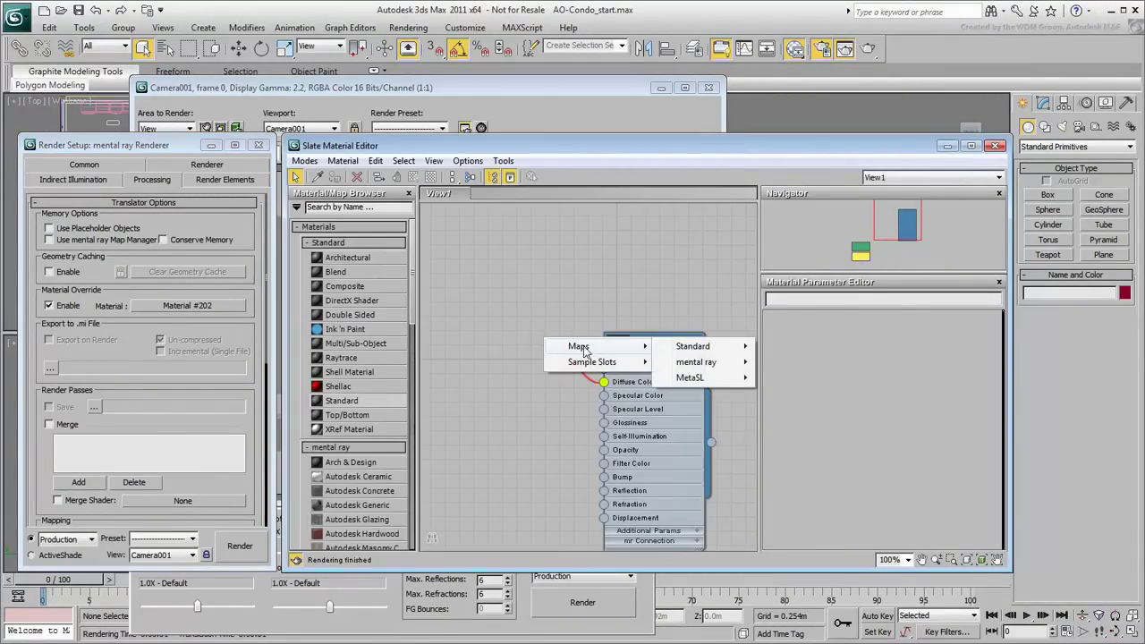
mouse_move(707, 361)
left_click(816, 363)
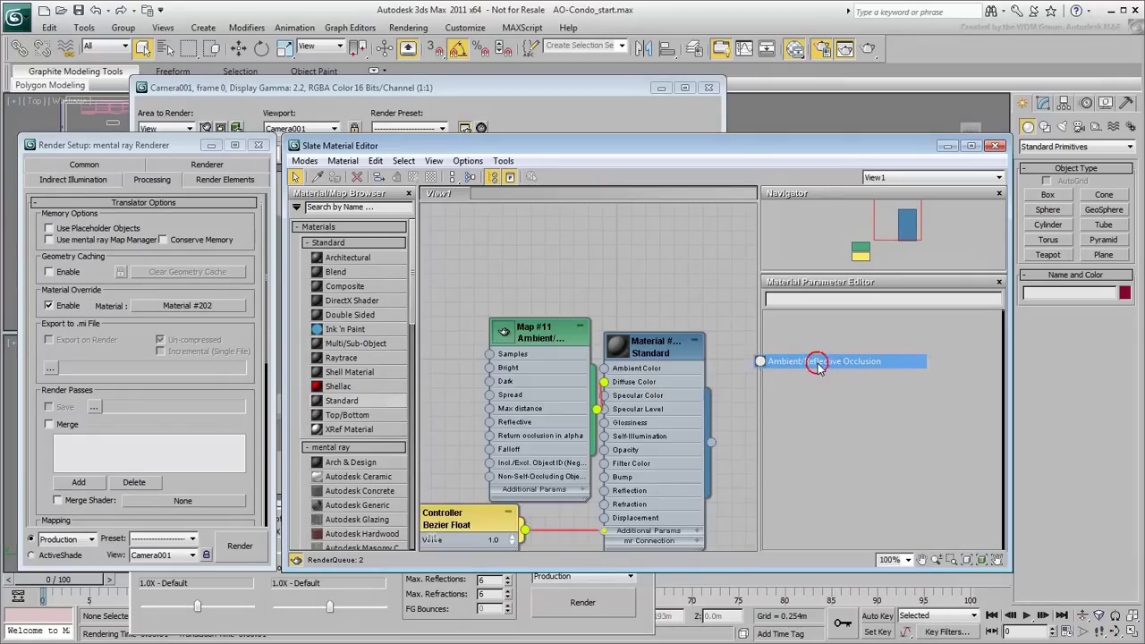
Step: Set the Ambient/Reflective Occlusion map's Max distance to 1.0 m
double_click(543, 338)
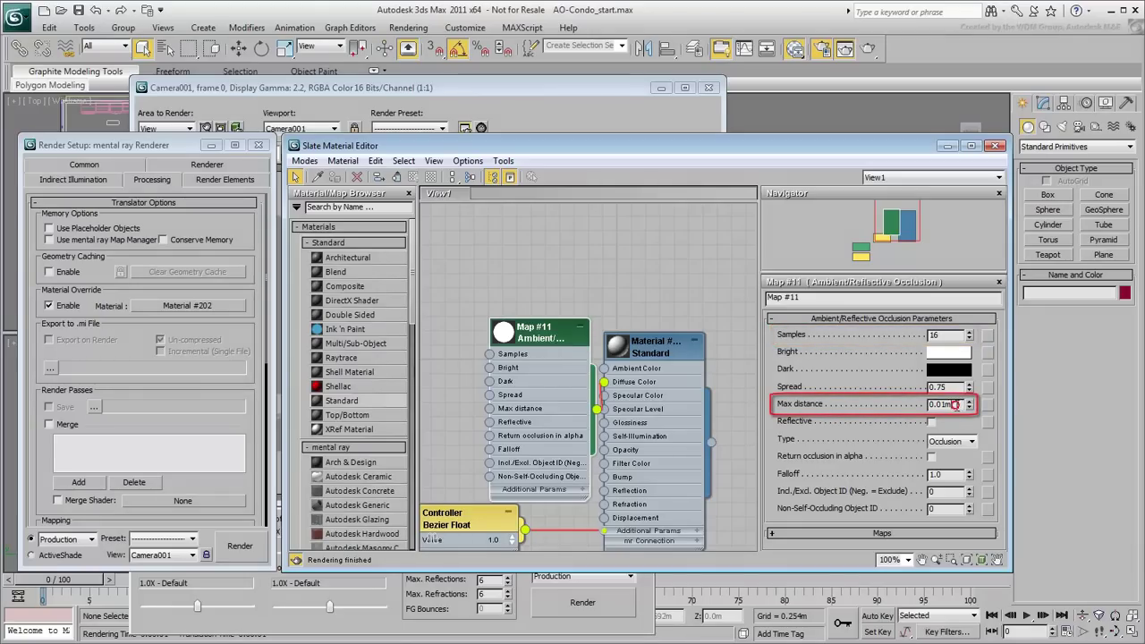
left_click_drag(956, 405, 905, 410)
type("1")
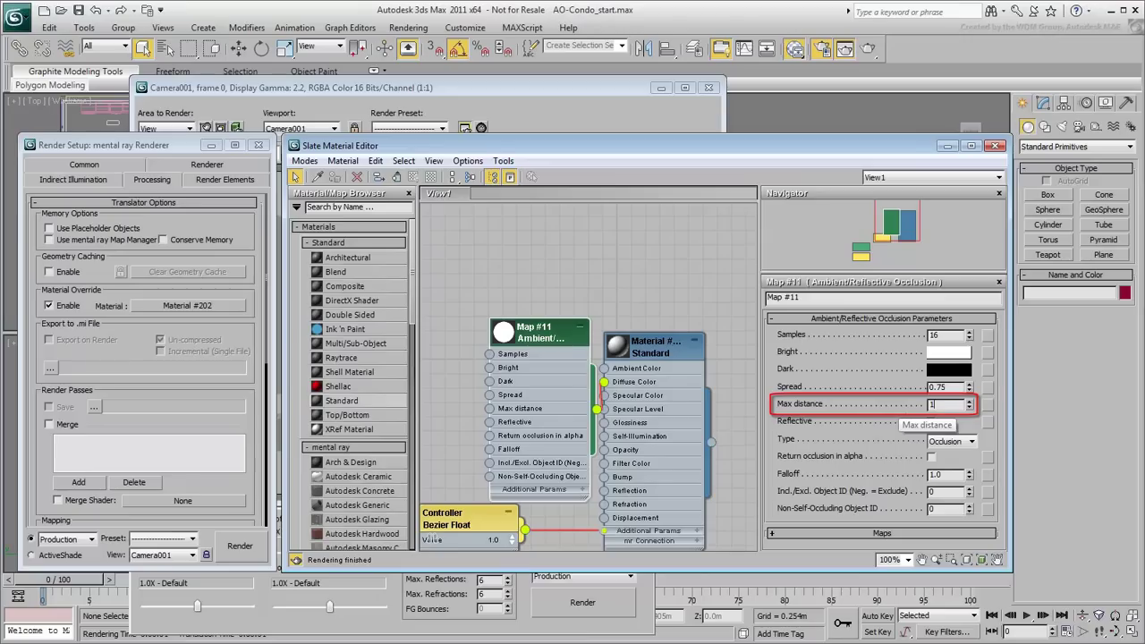
key("Return")
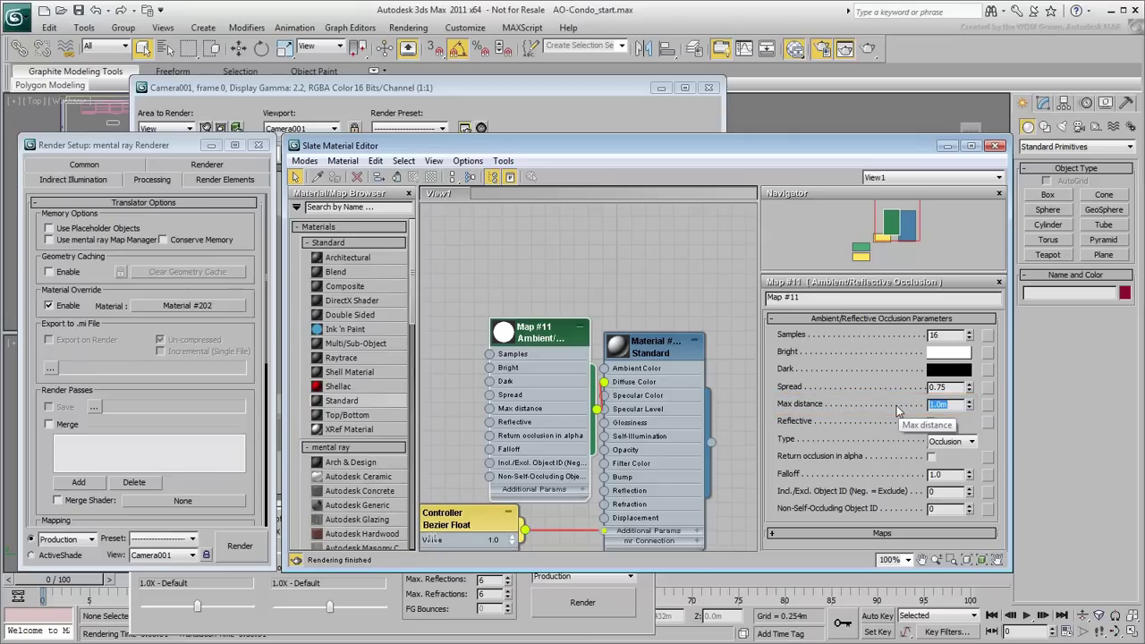
left_click(899, 410)
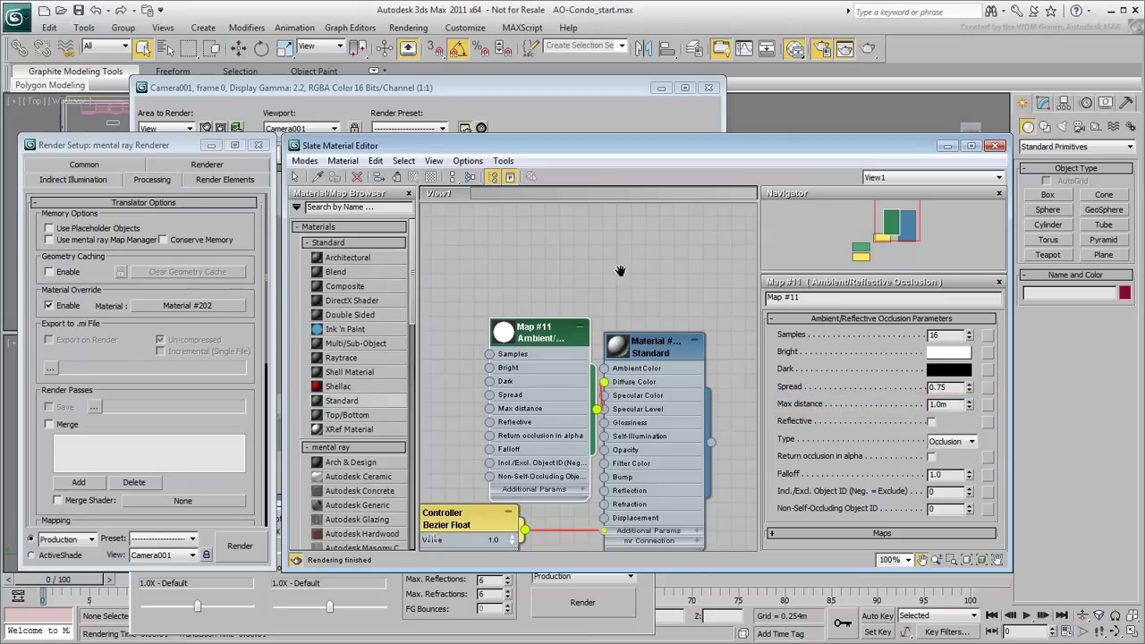
Step: Add an Arch & Design material to the node view and turn on Ambient Occlusion in its Special Effects
middle_click_drag(621, 271, 616, 472)
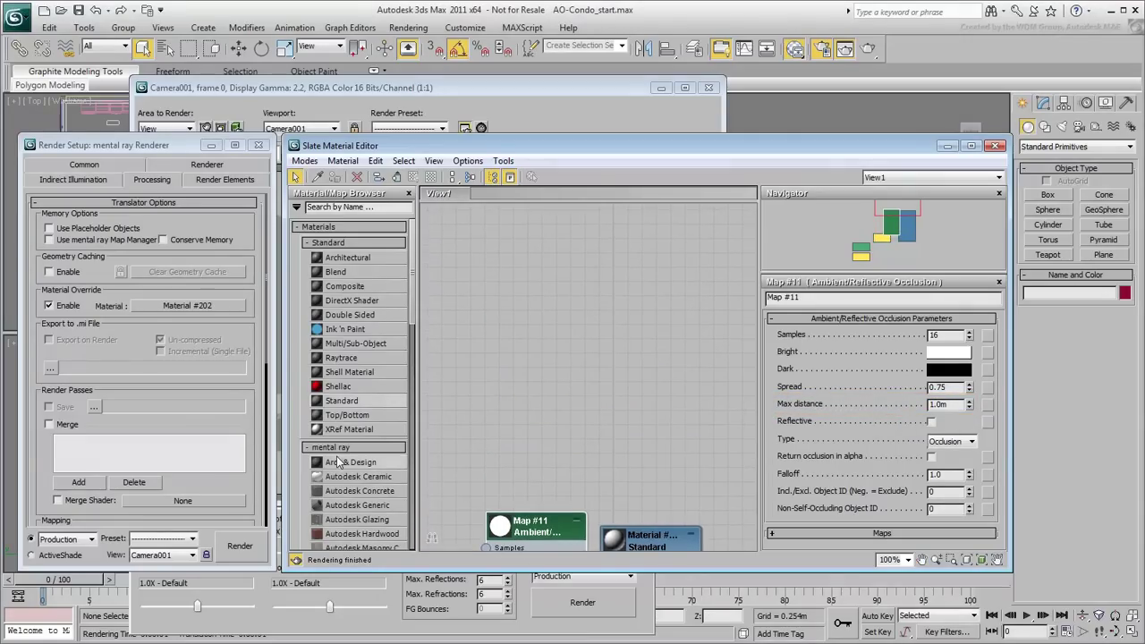
left_click(366, 455)
left_click_drag(366, 455, 609, 249)
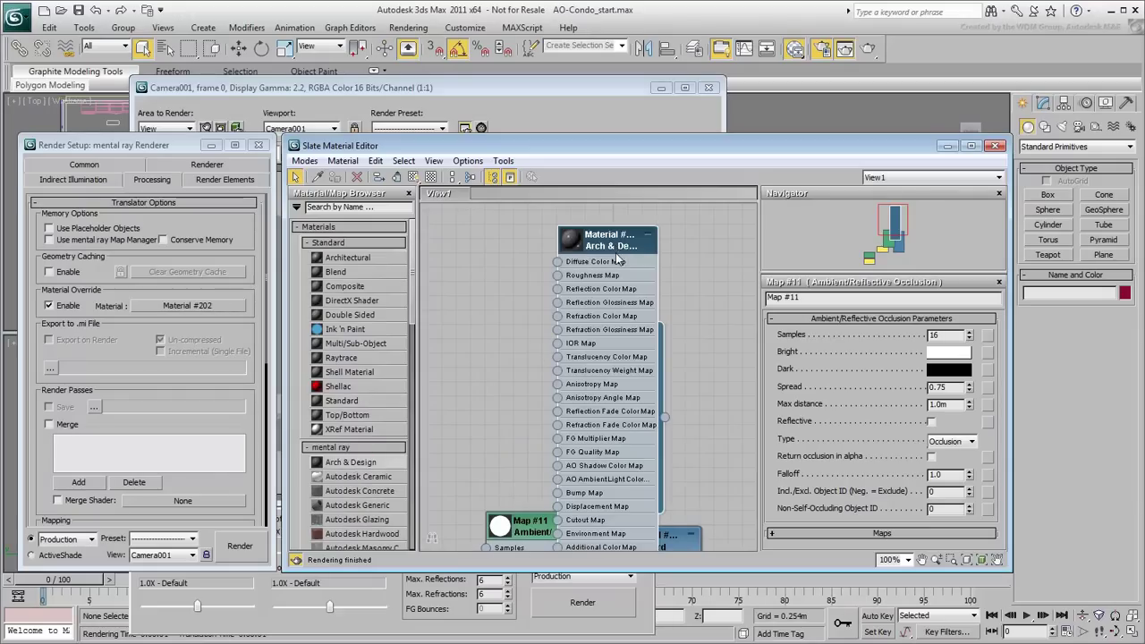
left_click_drag(996, 510, 998, 132)
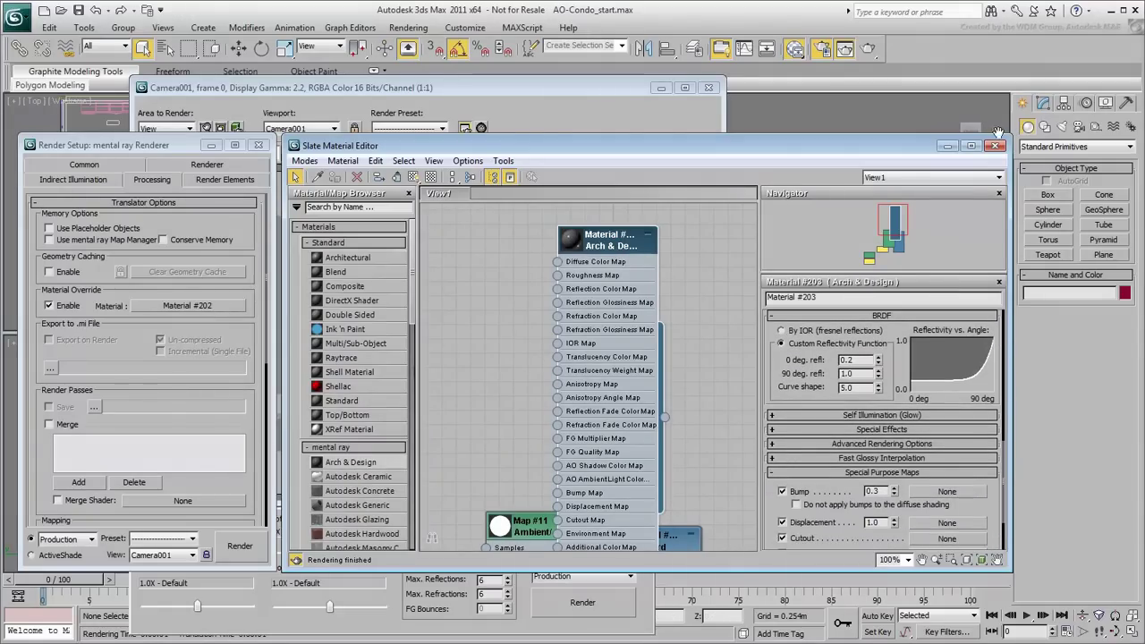
left_click(882, 429)
left_click(784, 359)
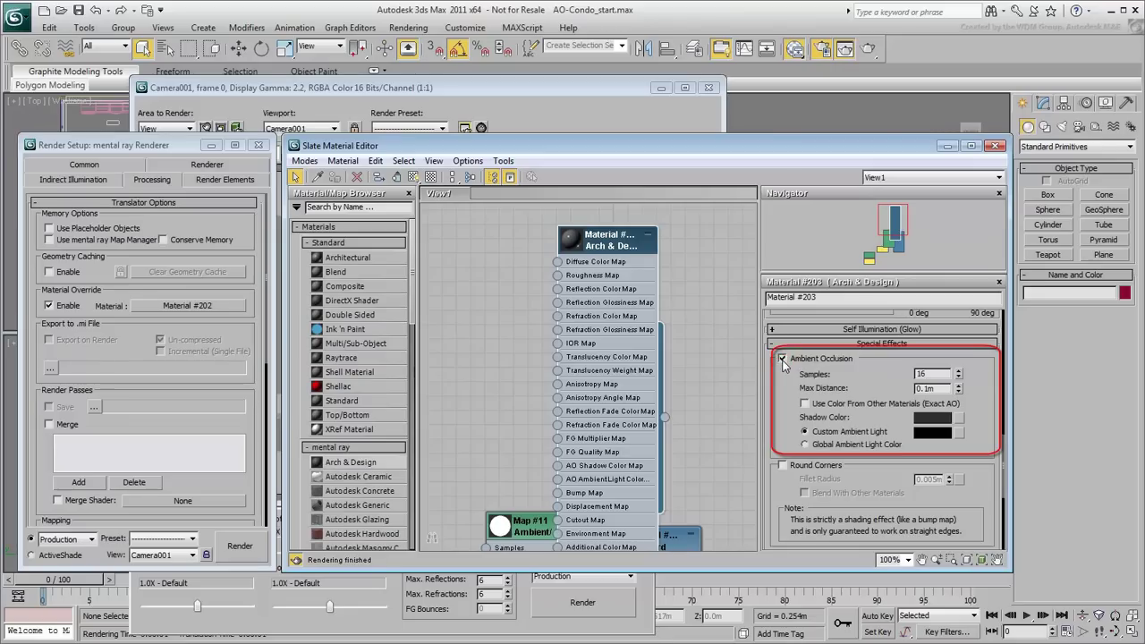
double_click(927, 388)
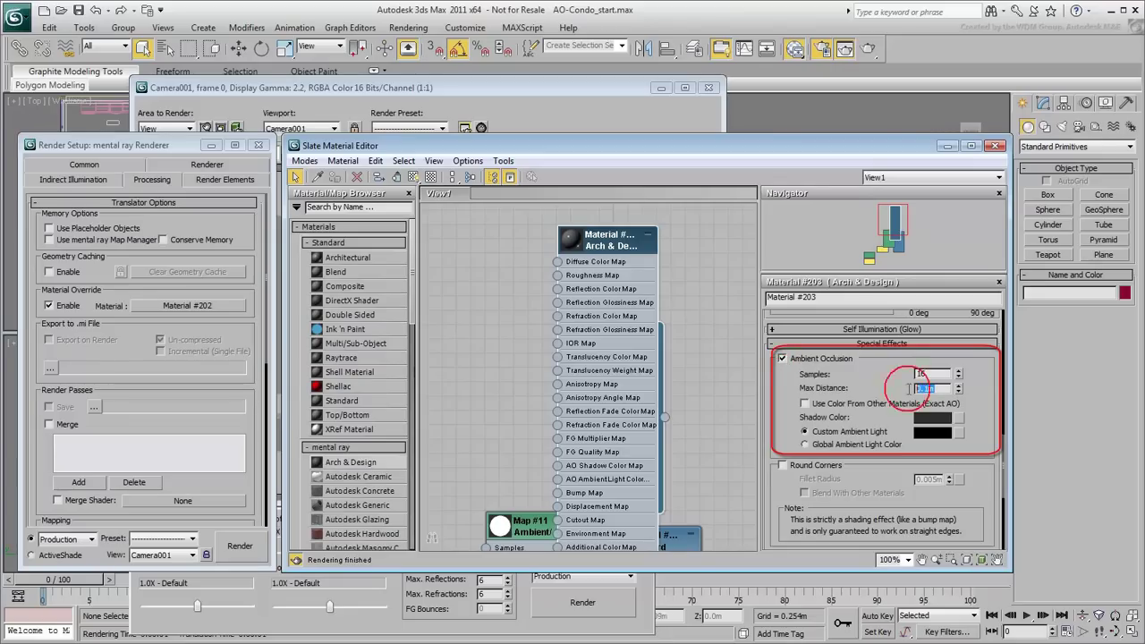
Step: Turn off Ambient Occlusion on the Arch & Design material and delete the material from the node view
left_click(783, 359)
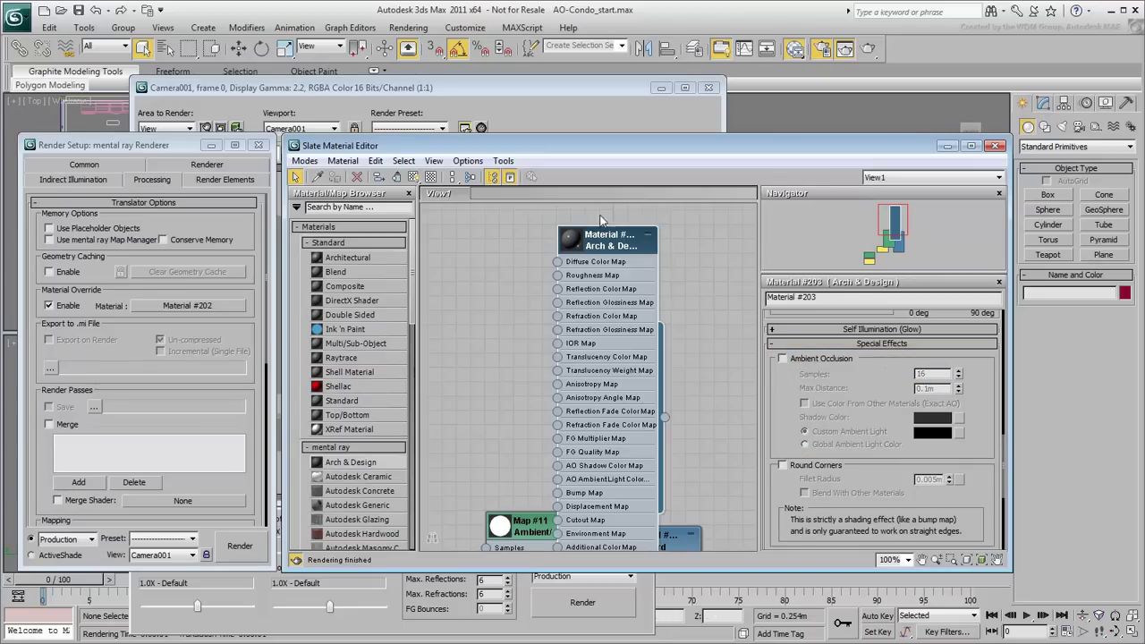
key("Delete")
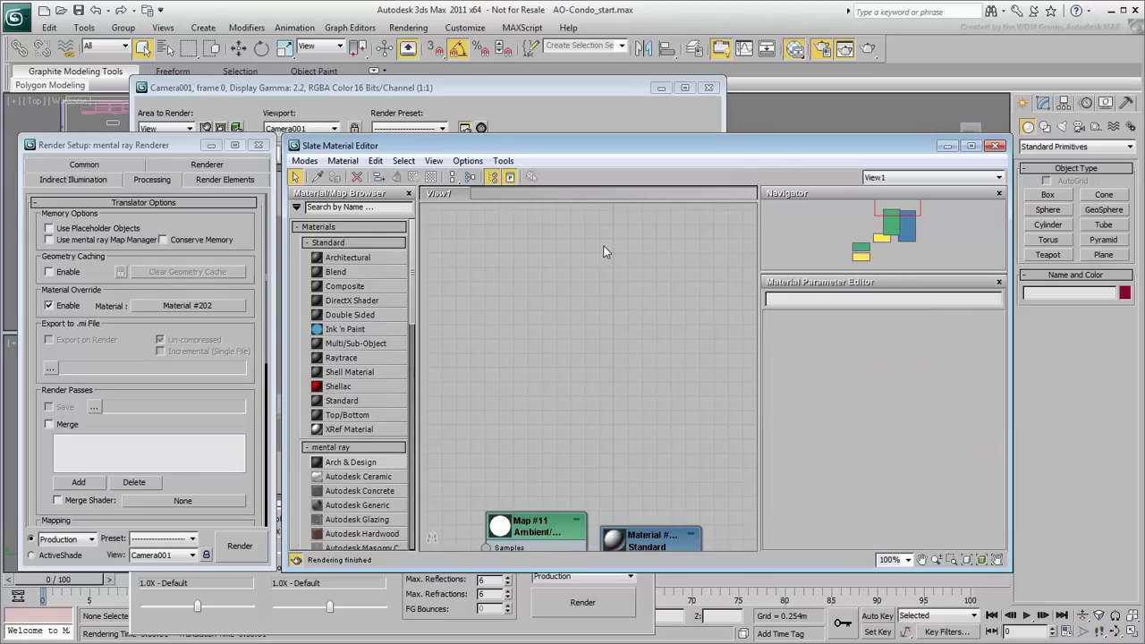
Step: Reopen the occlusion map's parameters and render the camera view with the map in the override material
middle_click_drag(552, 506, 548, 317)
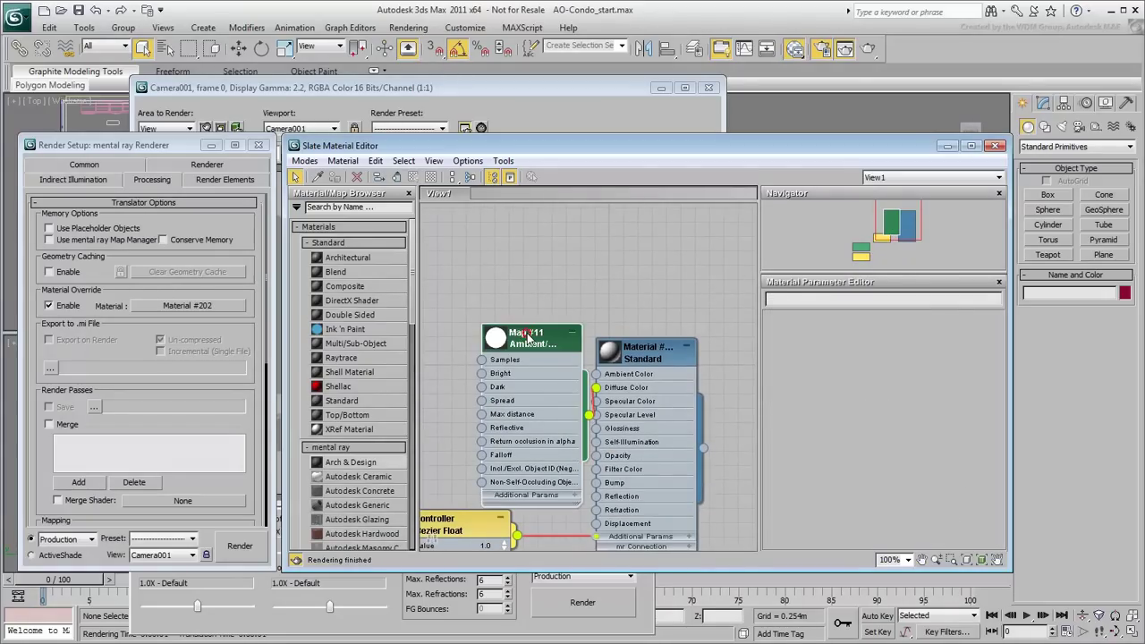
double_click(526, 334)
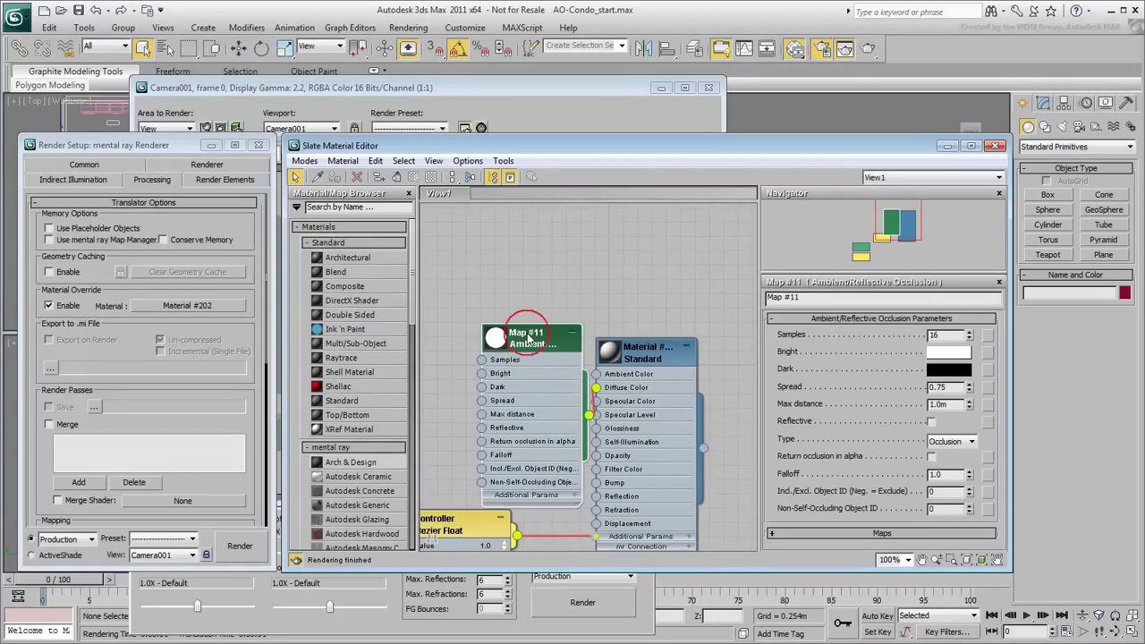
left_click(855, 51)
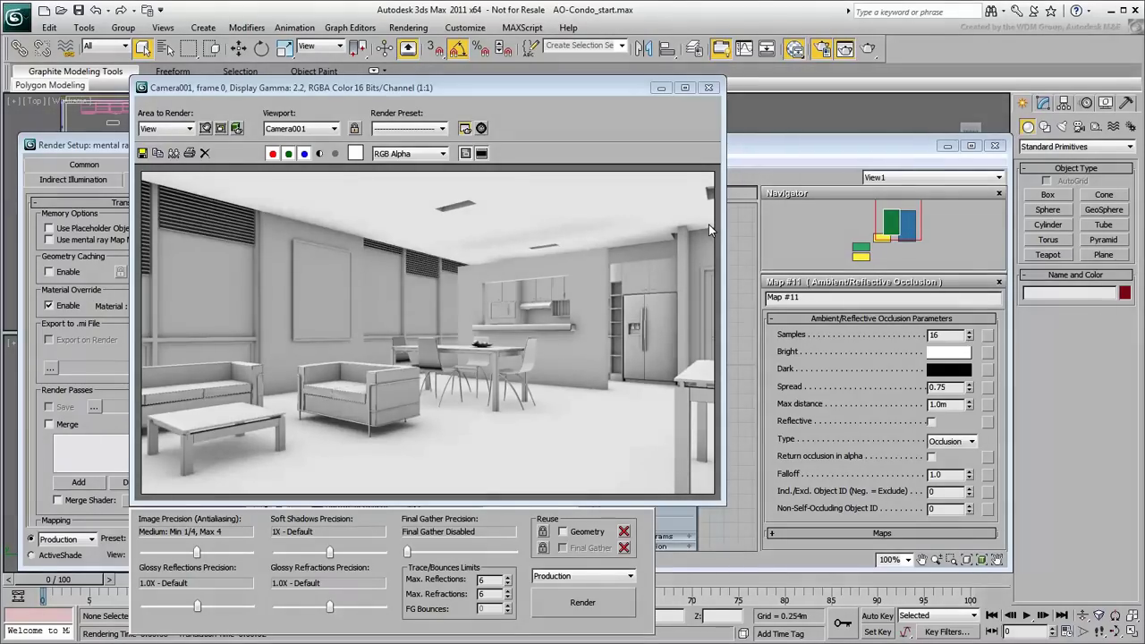
Step: Clone the rendered frame with the refrigerator enlarged to 4:1 and place the copy beside the original for comparison
scroll(686, 315, "up", 1)
scroll(671, 323, "up", 1)
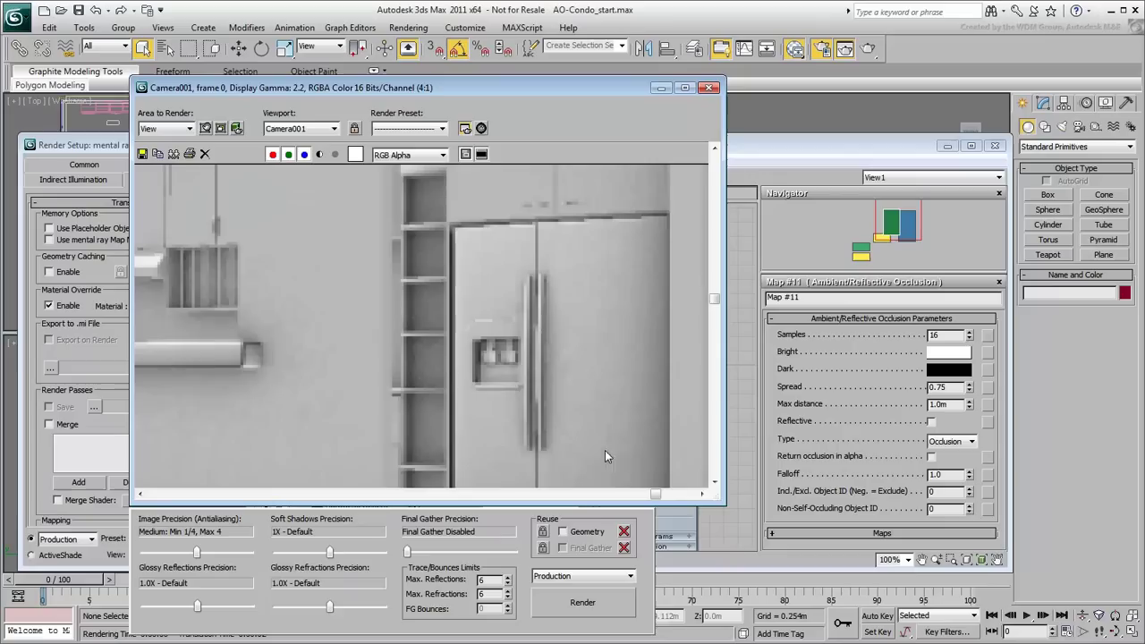
left_click_drag(660, 496, 690, 497)
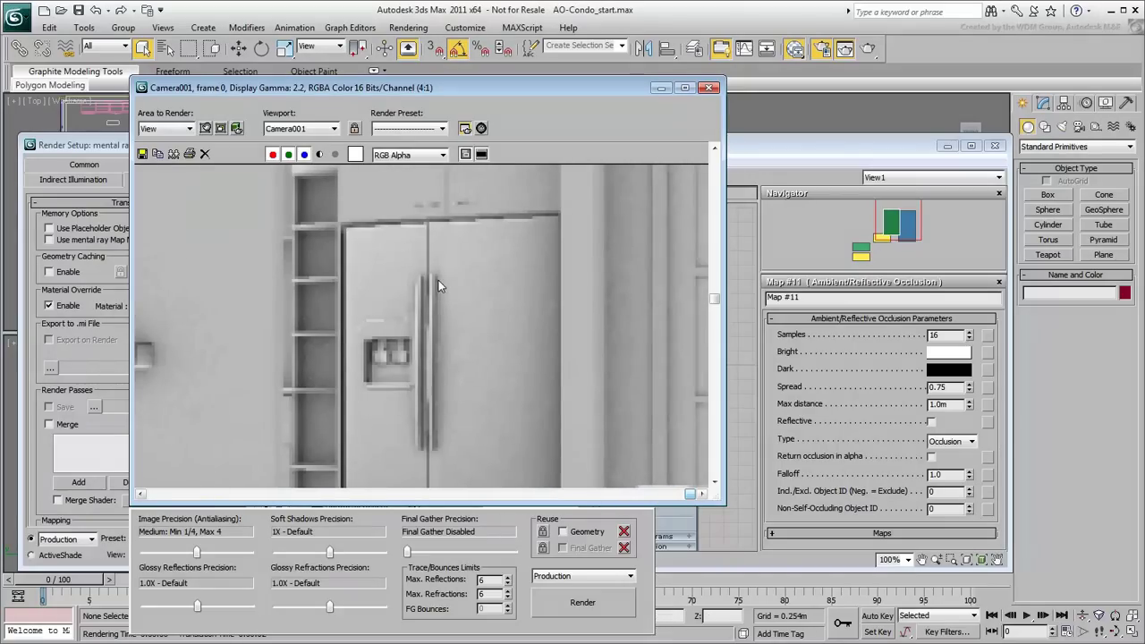
left_click(175, 155)
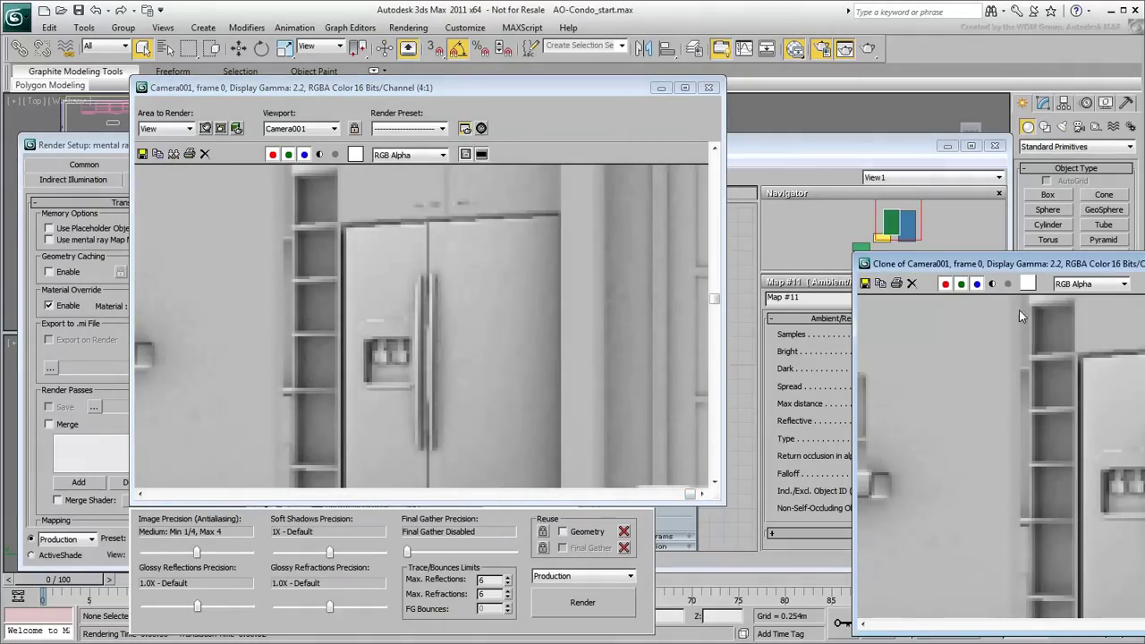
left_click_drag(1069, 266, 693, 259)
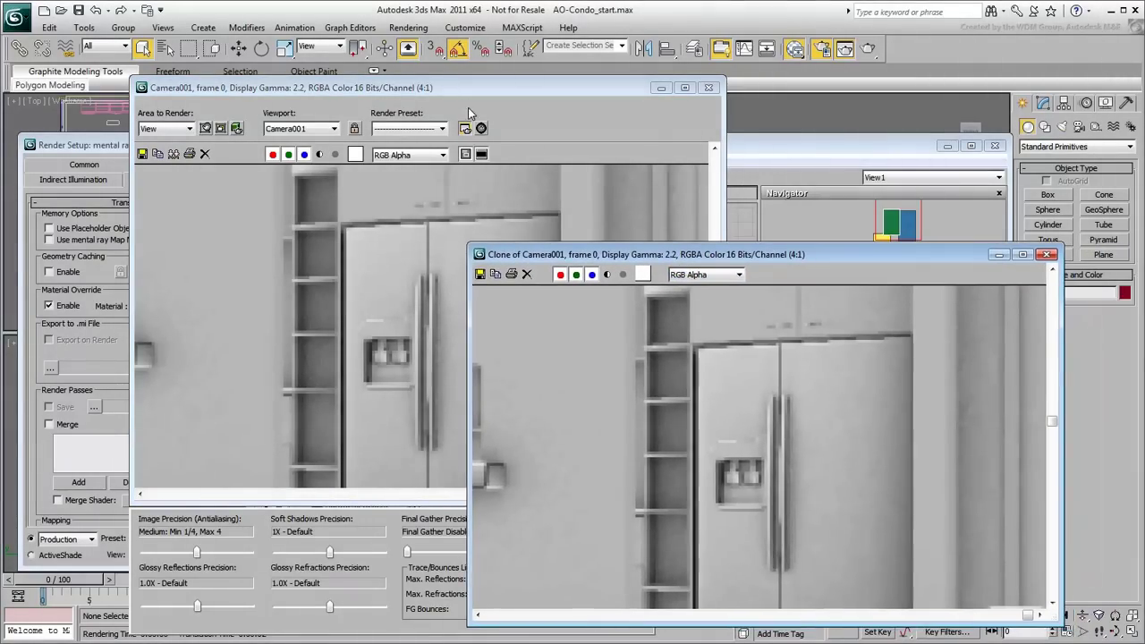
left_click(452, 89)
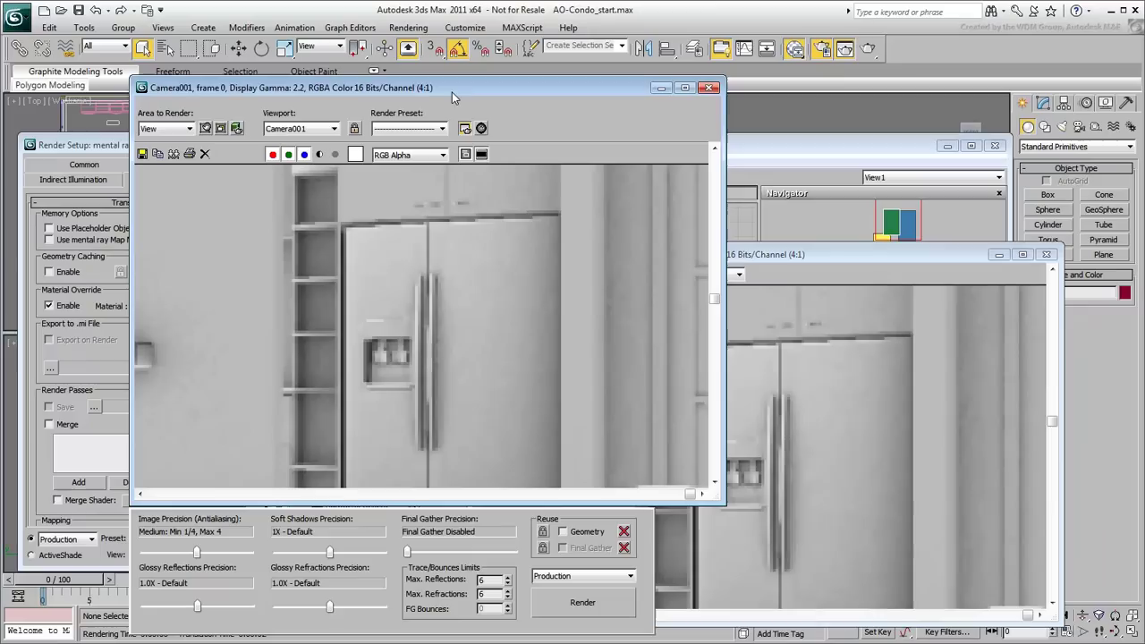
Step: Set the occlusion map's Samples to 32 and render the camera view again
left_click(877, 154)
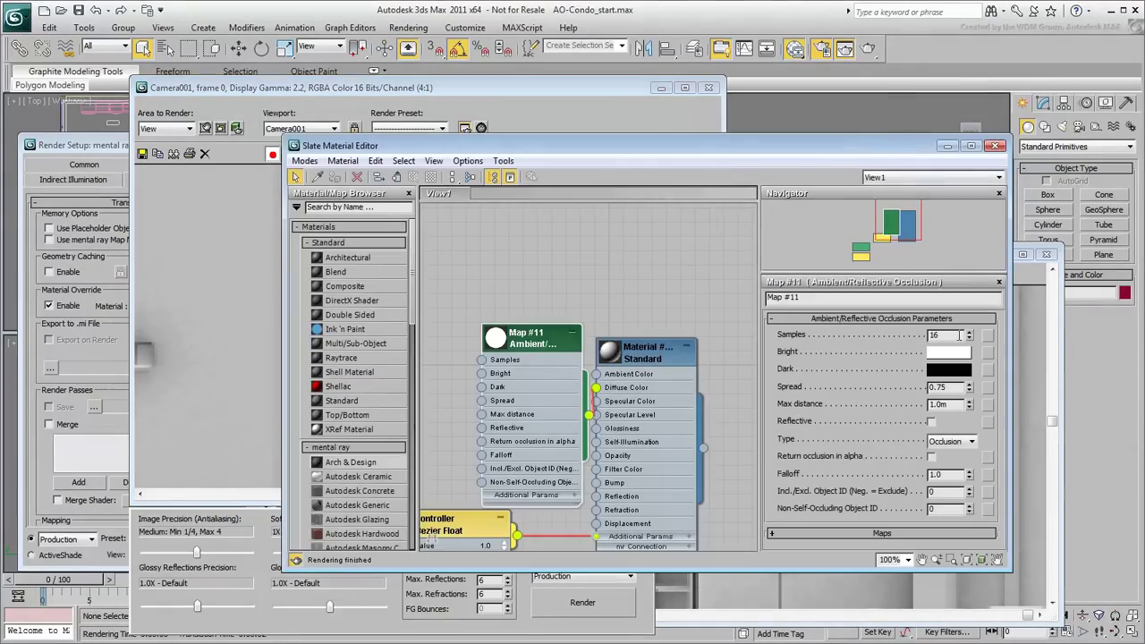
type("32")
key("Return")
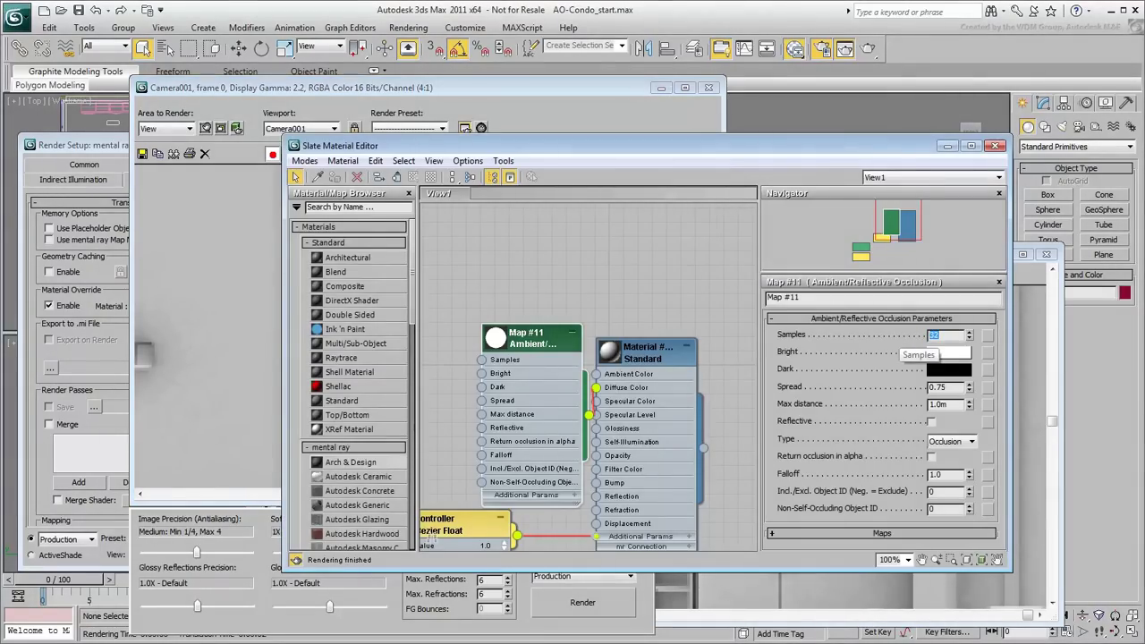
left_click(867, 47)
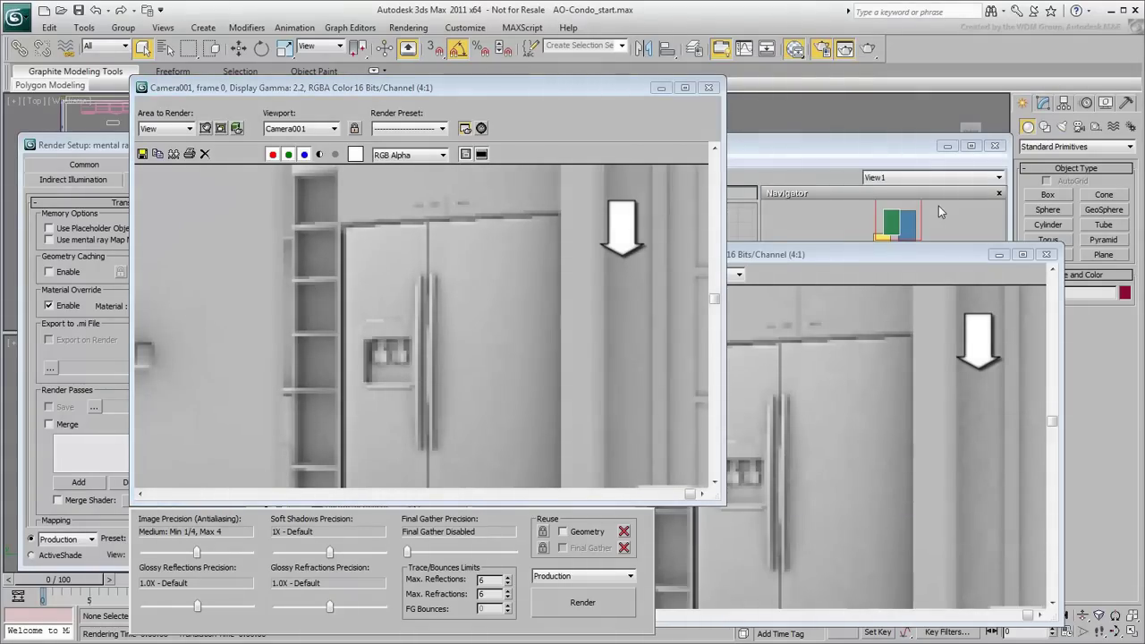
Step: Return the rendered frame to 1:1 zoom, close its 4:1 clone and save the scene
scroll(491, 306, "down", 1)
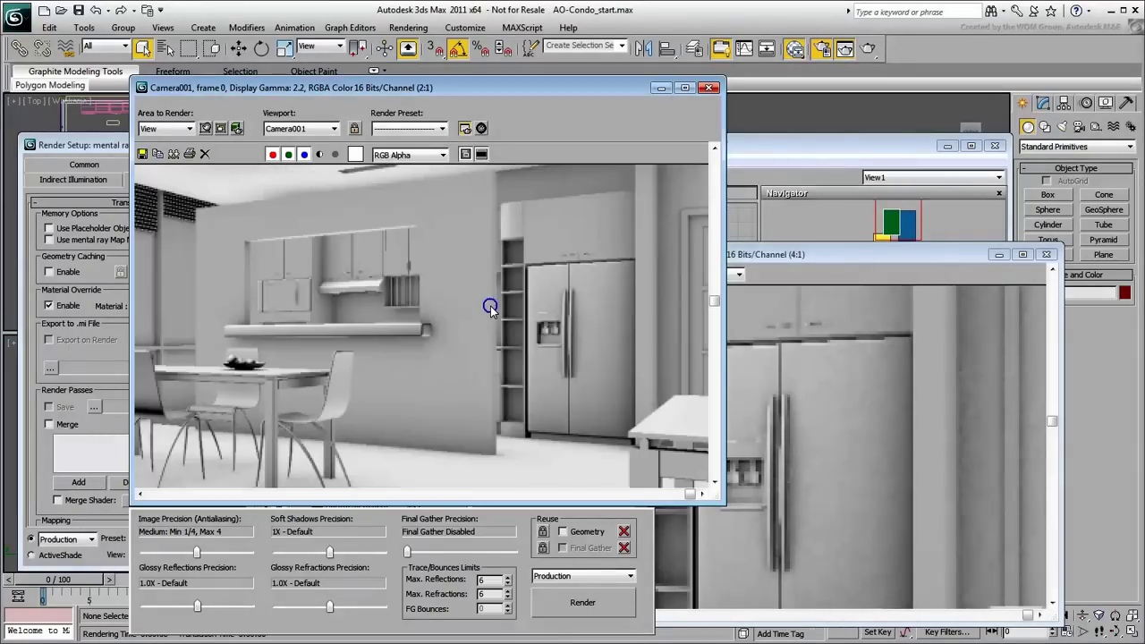
scroll(491, 306, "down", 1)
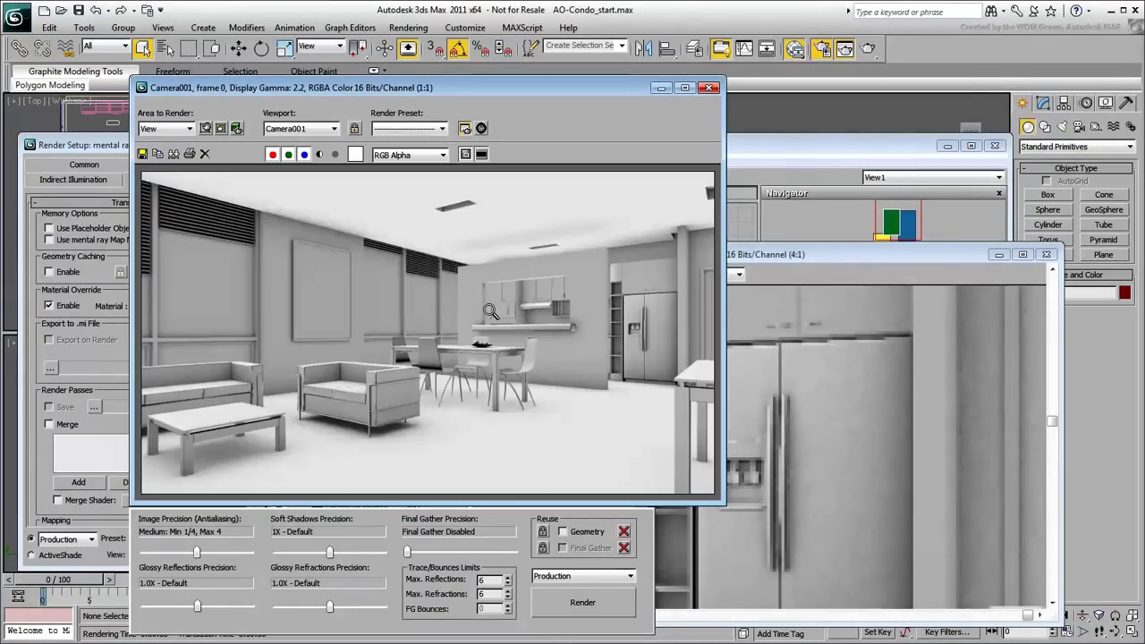
left_click(1047, 256)
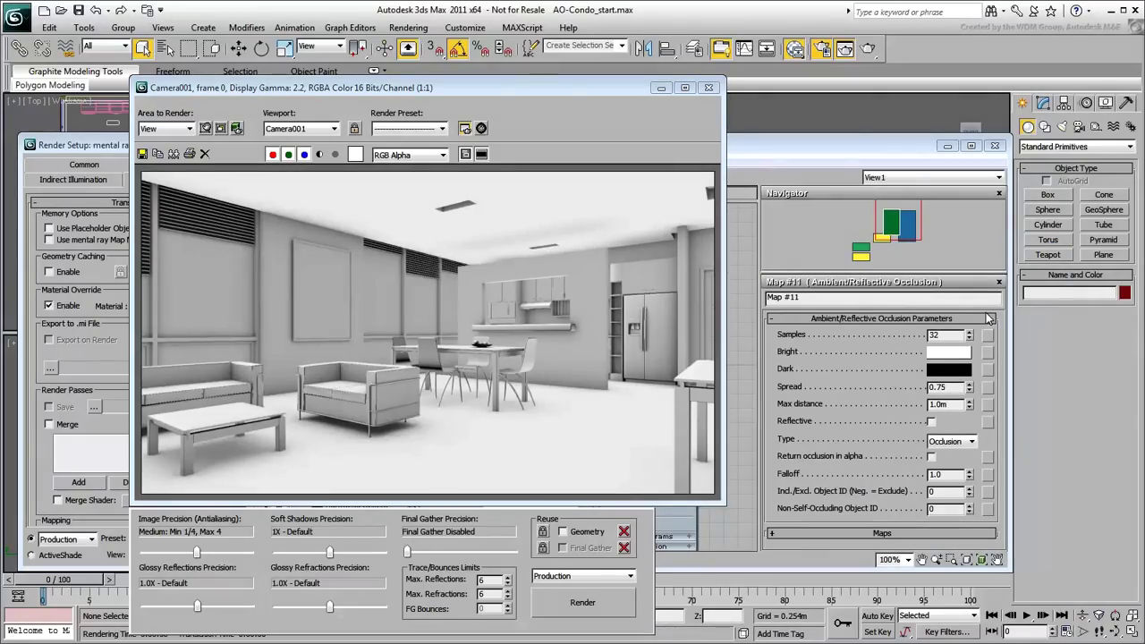
key("ctrl+s")
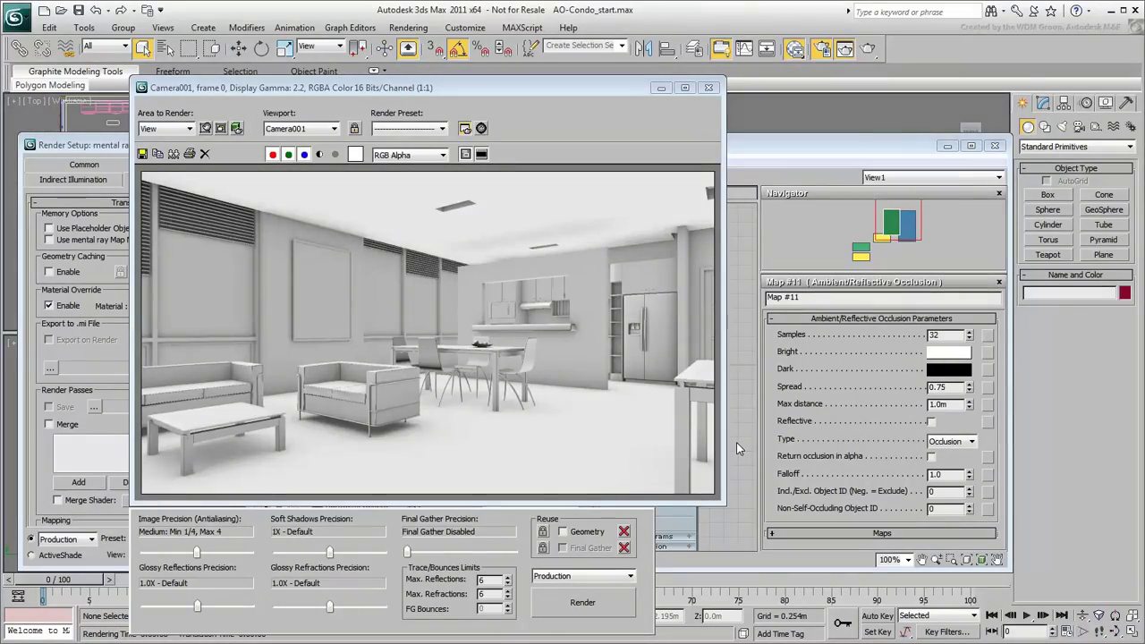
Step: Disconnect the occlusion map from the Standard material's Diffuse Color, then close the material editor and the rendered frame
key("m")
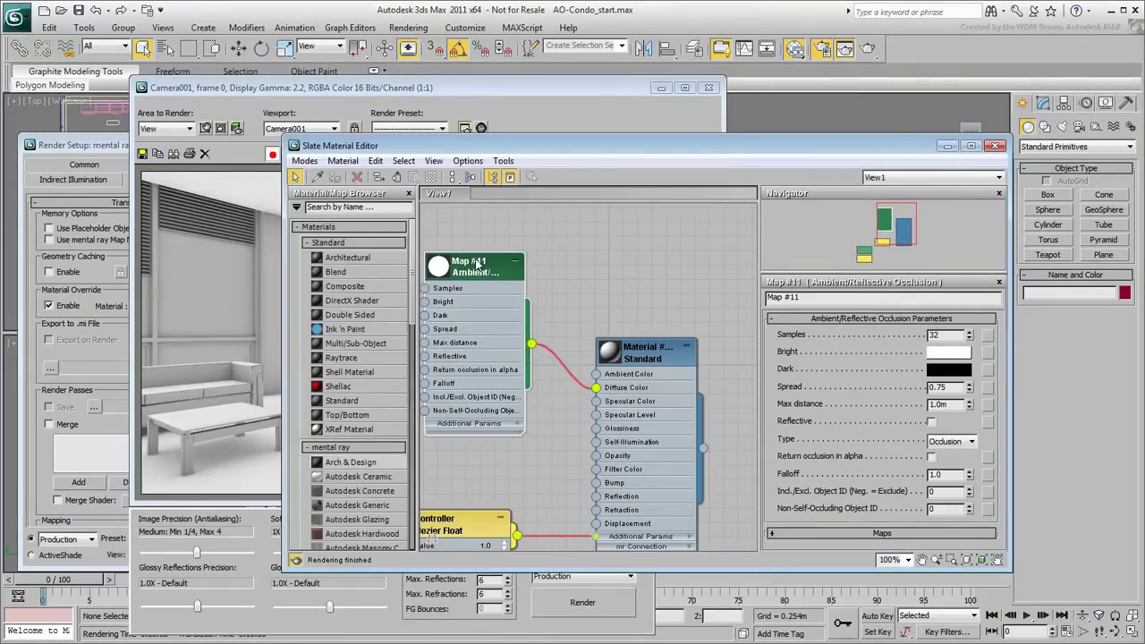
left_click_drag(596, 387, 546, 354)
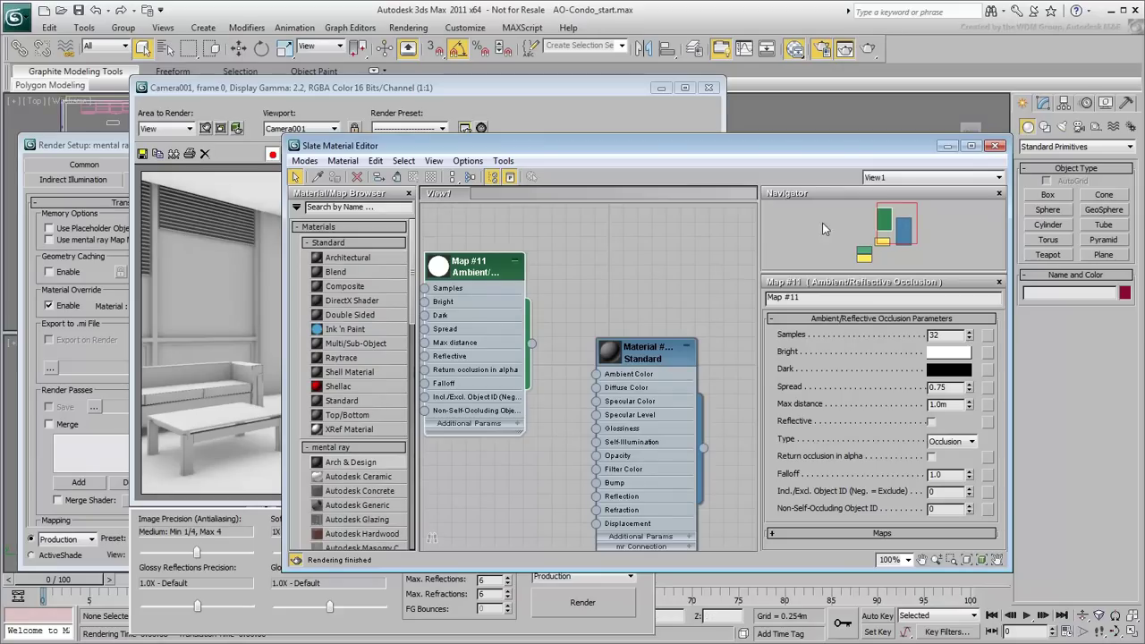
left_click(996, 146)
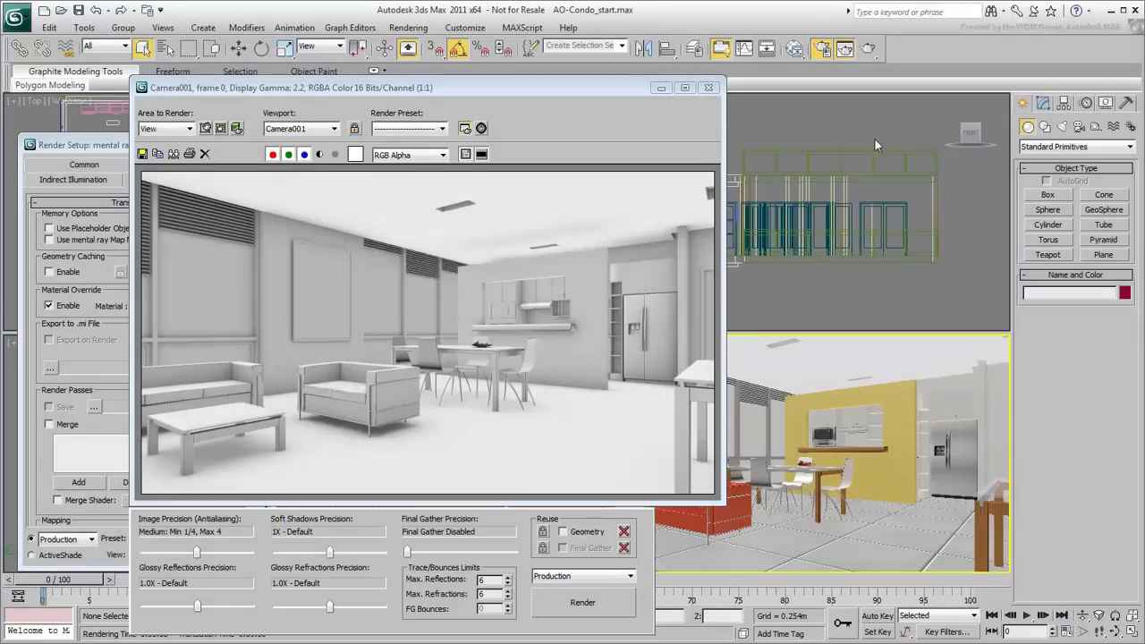
left_click(708, 87)
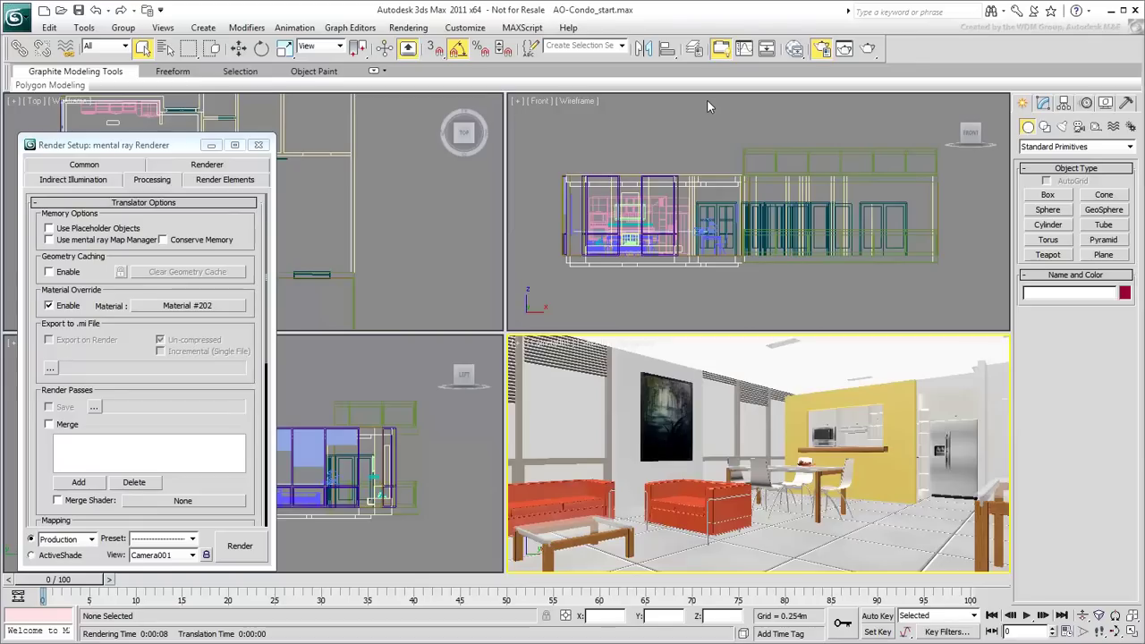
Step: Display the Layers toolbar and hide the 3D-CurtWall_Glaze layer
right_click(949, 68)
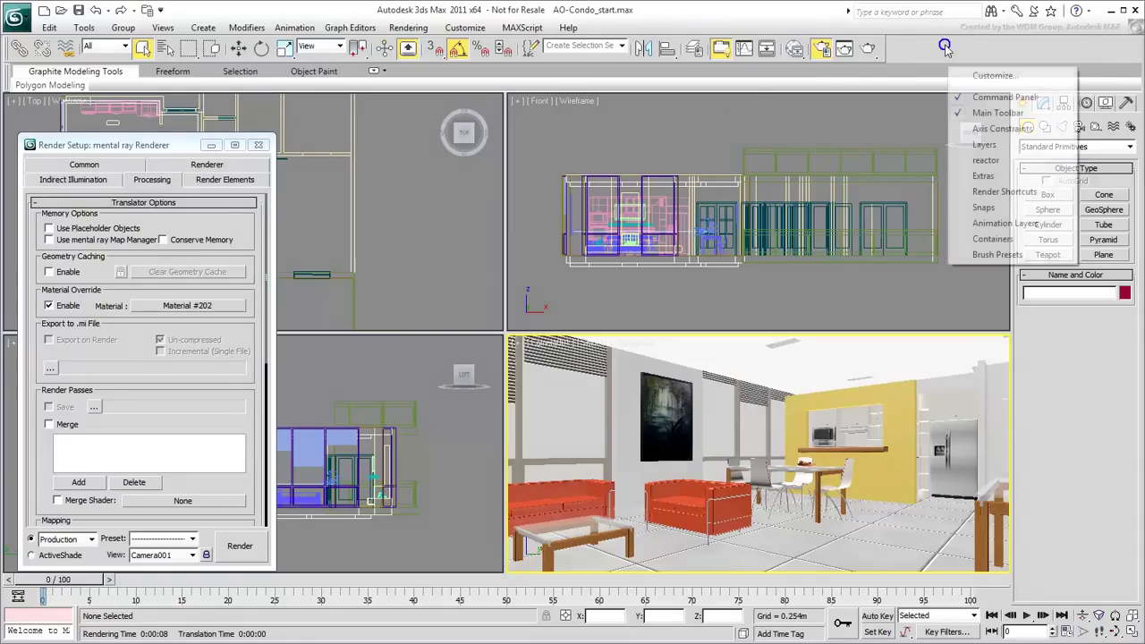
left_click(983, 145)
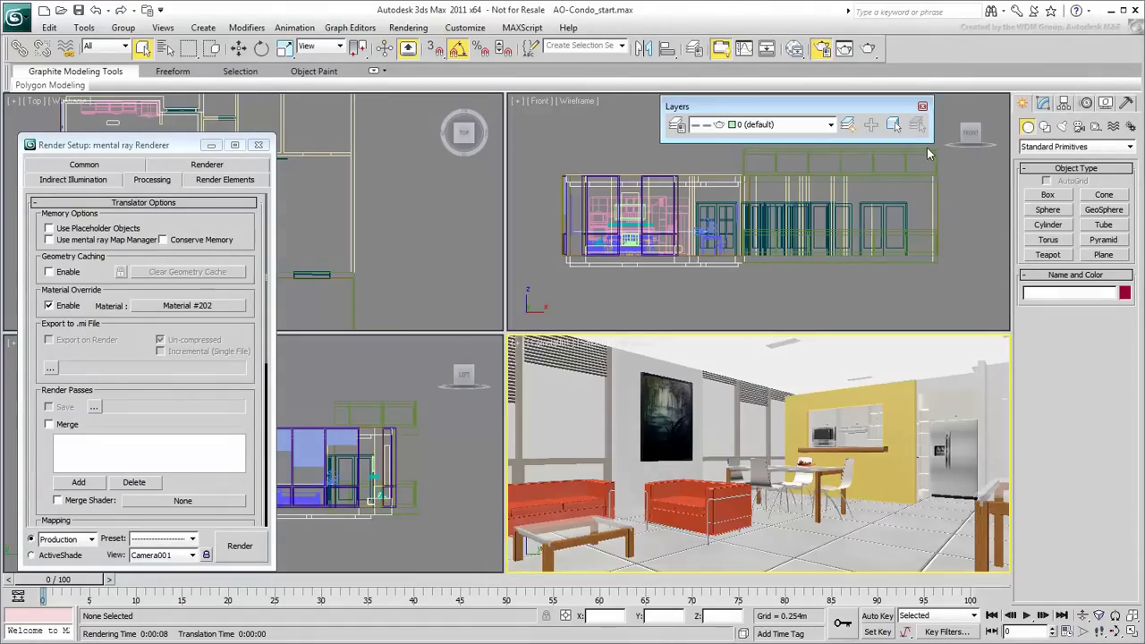
left_click(831, 127)
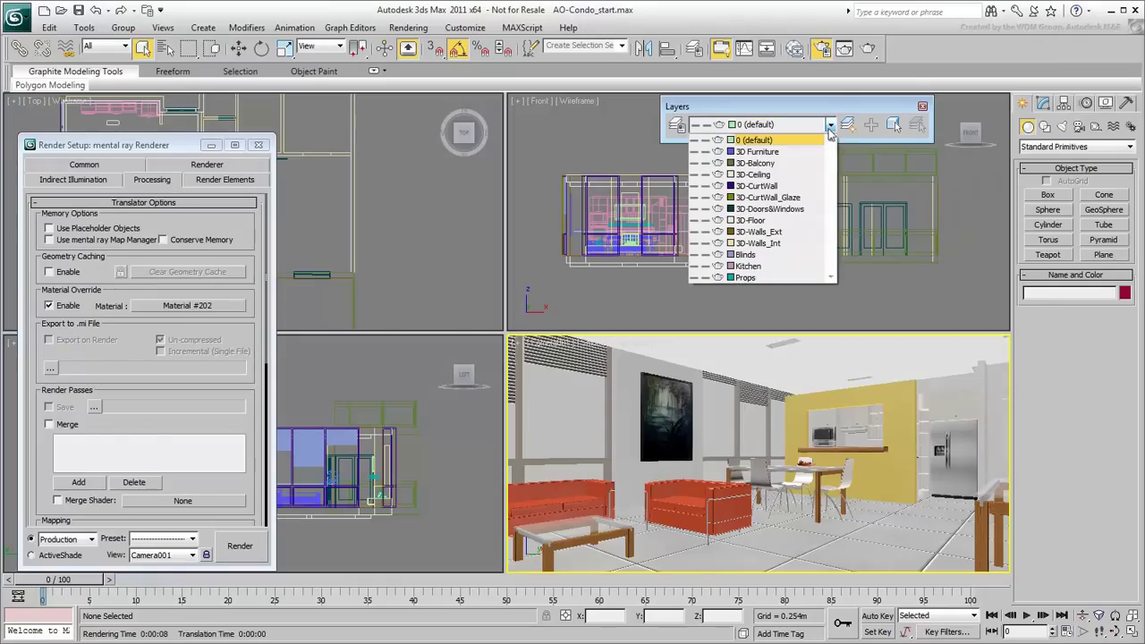
left_click(696, 197)
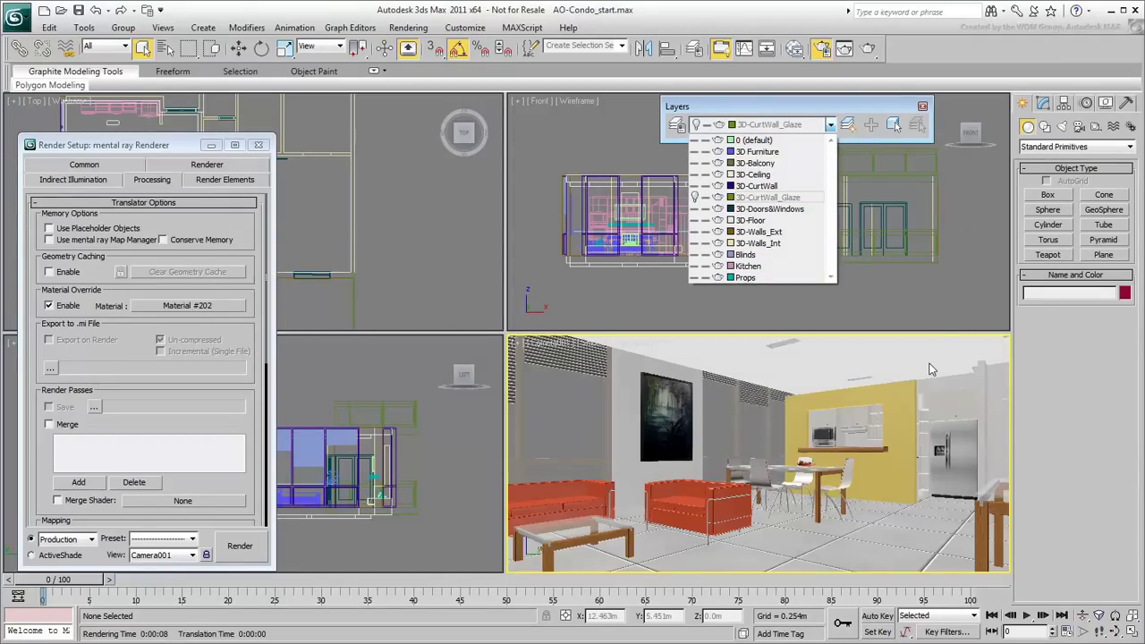
left_click(961, 264)
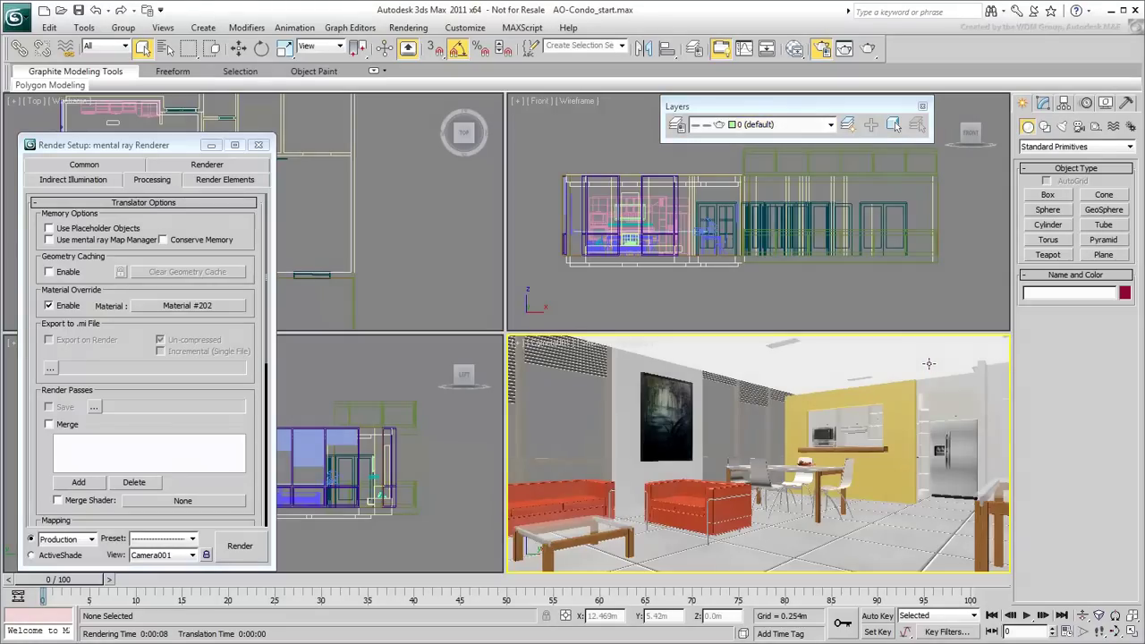
Step: Close Render Setup and create an mr Area Spot in the Top view, placed outside the window wall and targeted into the living area
left_click(258, 145)
left_click(1061, 126)
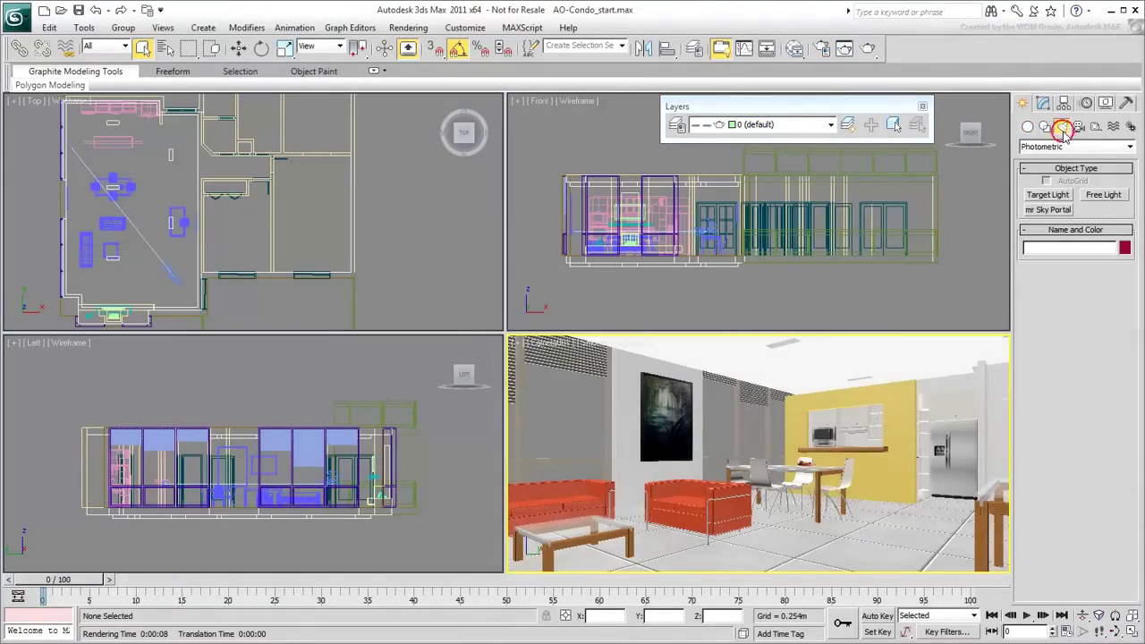
left_click(1063, 146)
left_click(1060, 169)
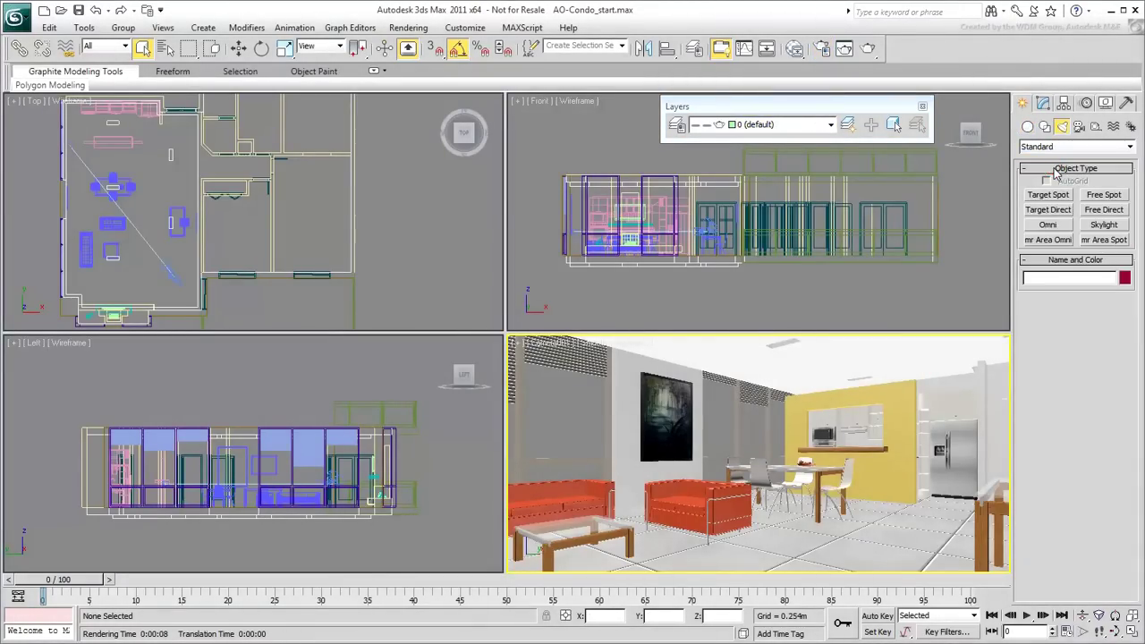
left_click(1106, 243)
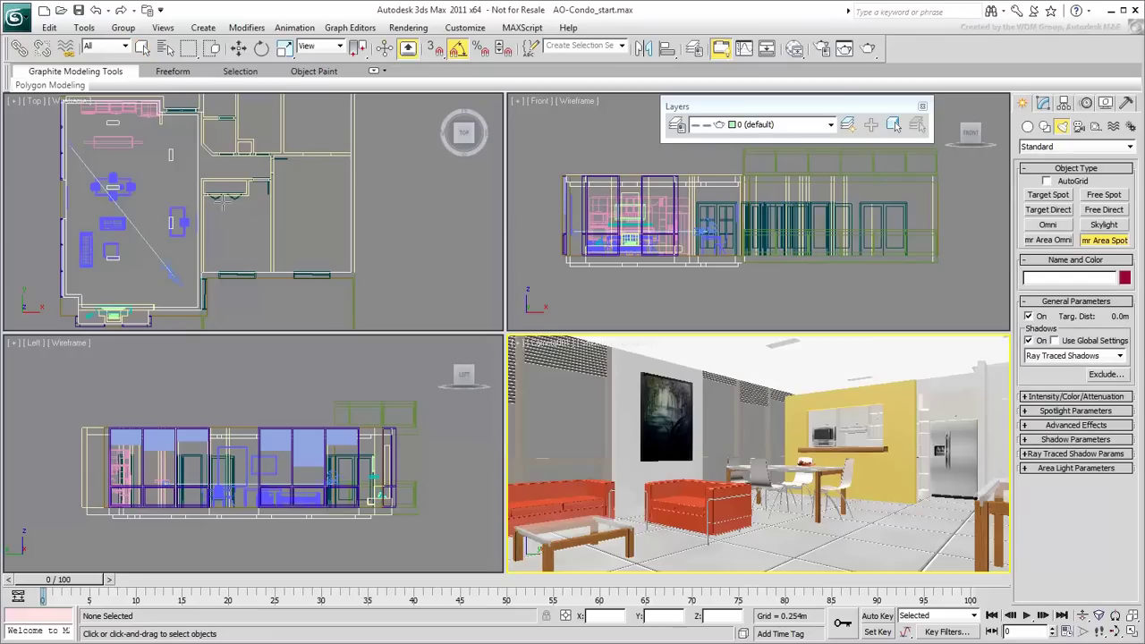
left_click(237, 199)
scroll(238, 199, "down", 5)
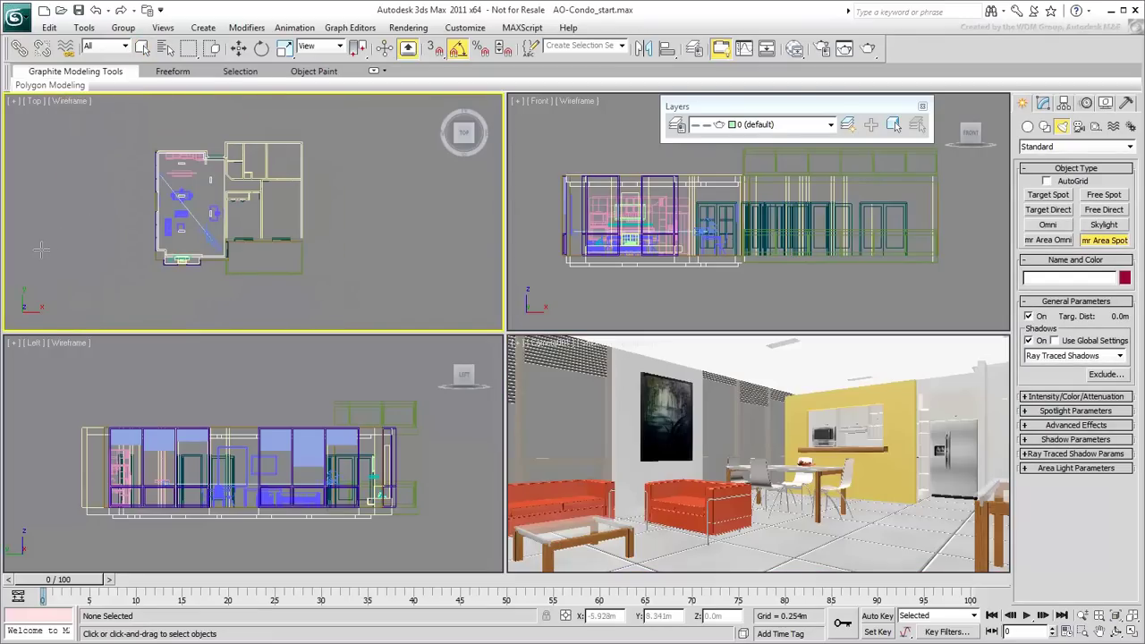
left_click_drag(47, 247, 185, 207)
Step: Move the area spot vertically in the Left view to a height of about 14.8 m
right_click(327, 474)
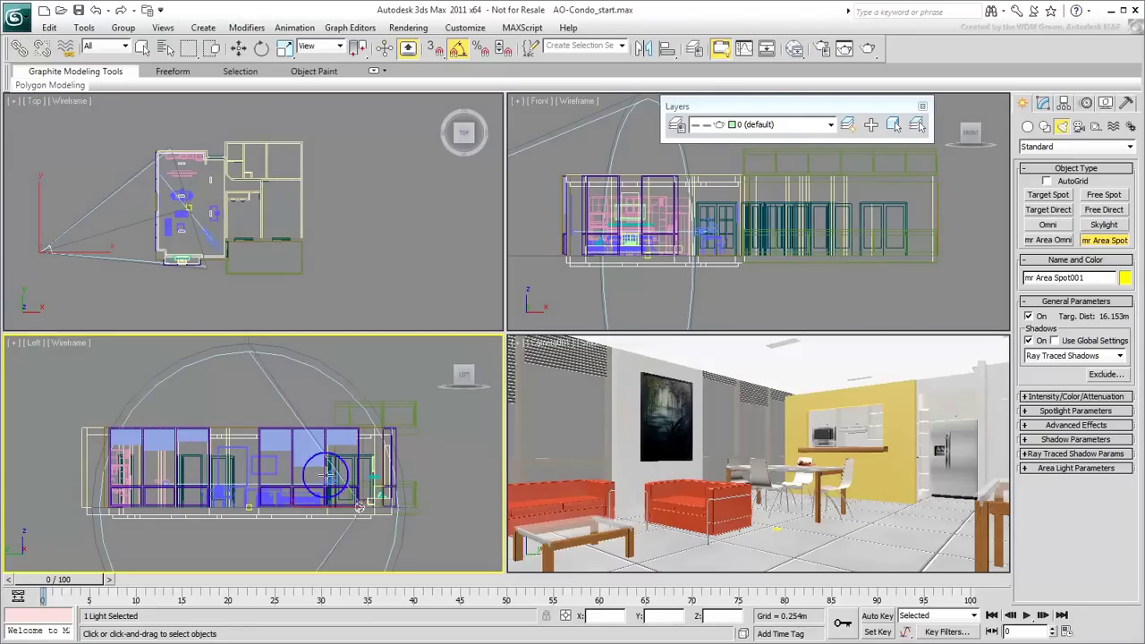
right_click(360, 501)
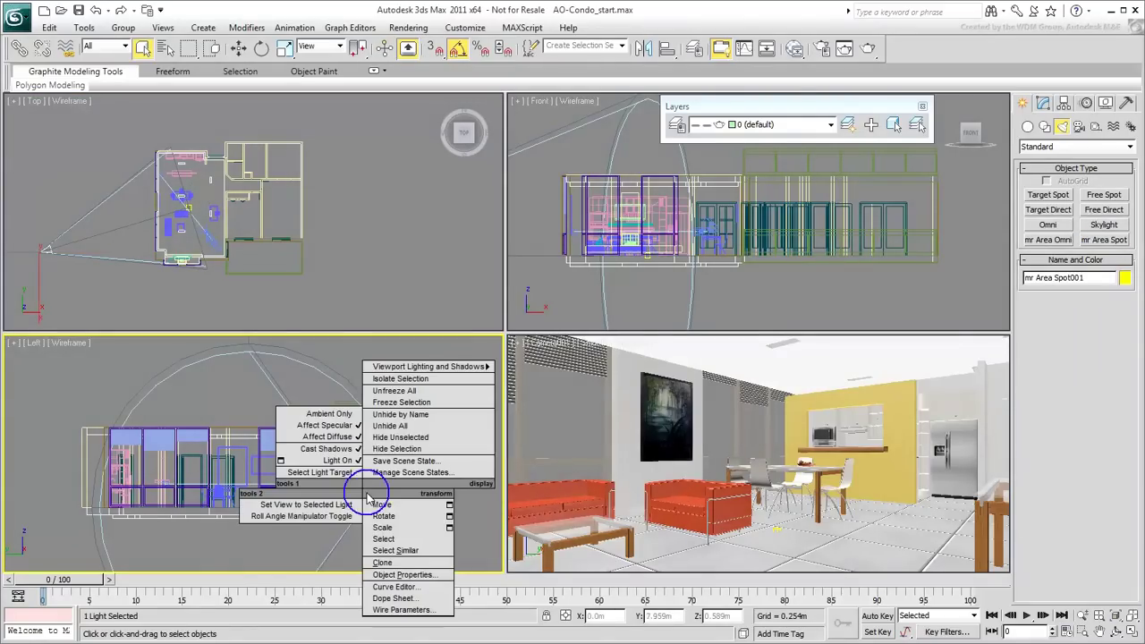
left_click(380, 504)
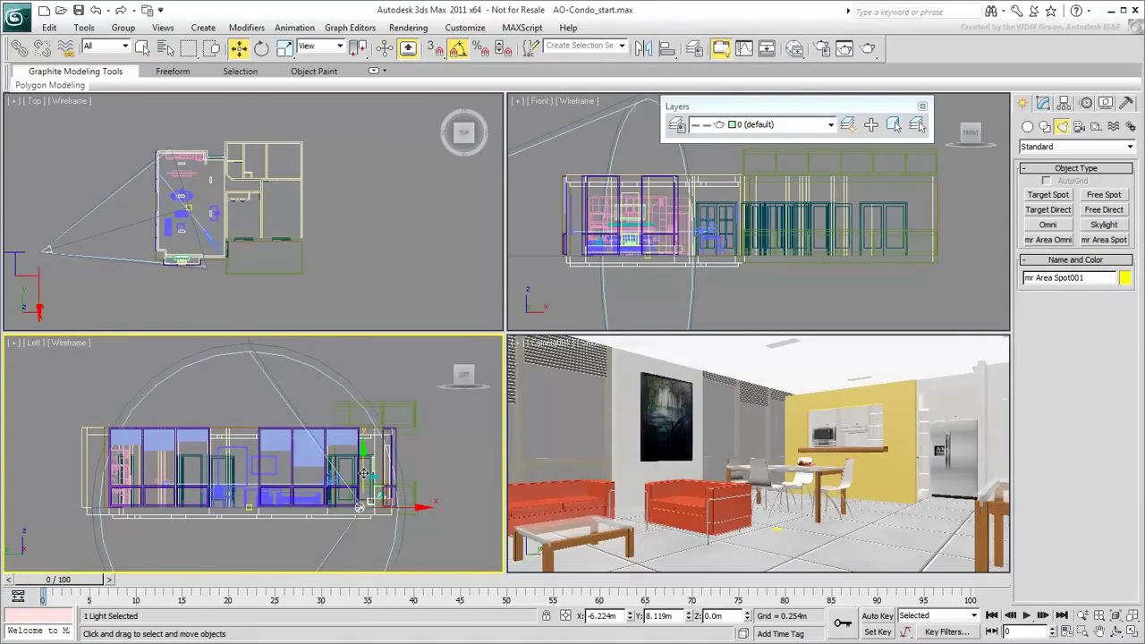
left_click_drag(364, 465, 363, 334)
left_click_drag(371, 274, 414, 367)
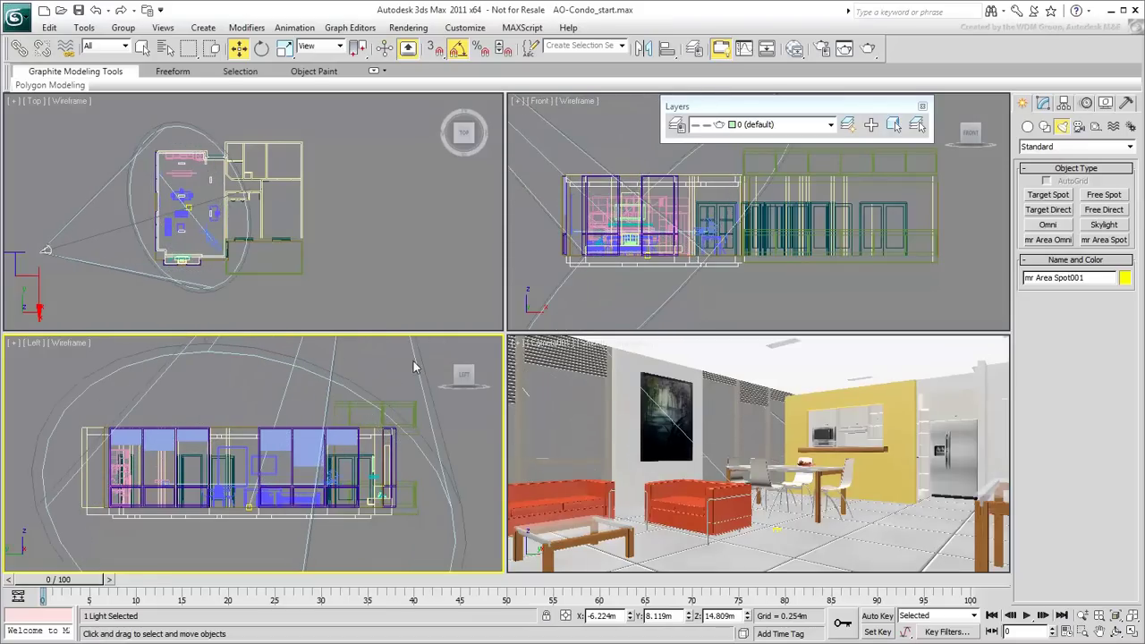
Step: Widen the area spot's light cone to 179.5 for both Hotspot/Beam and Falloff/Field
left_click(1049, 105)
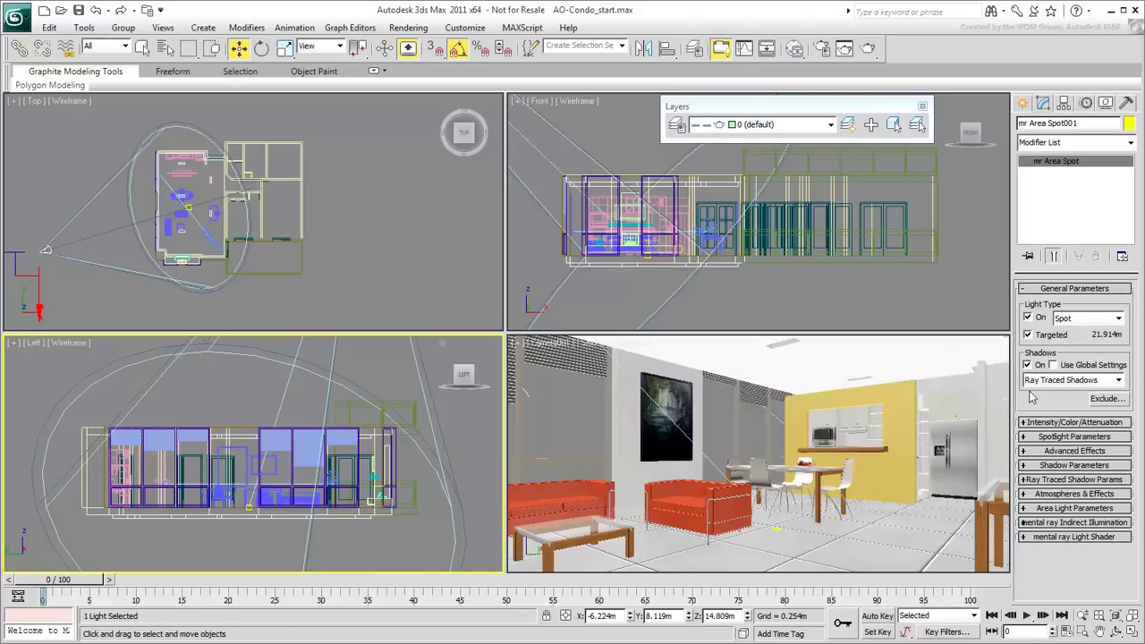
left_click(1043, 437)
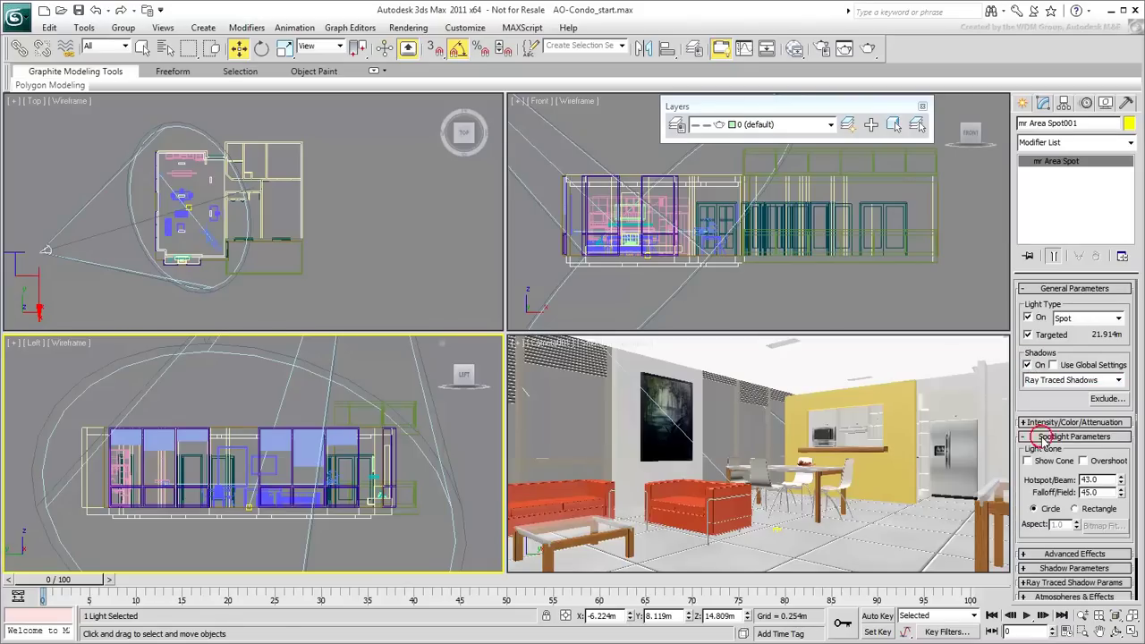
left_click_drag(1121, 484, 1126, 128)
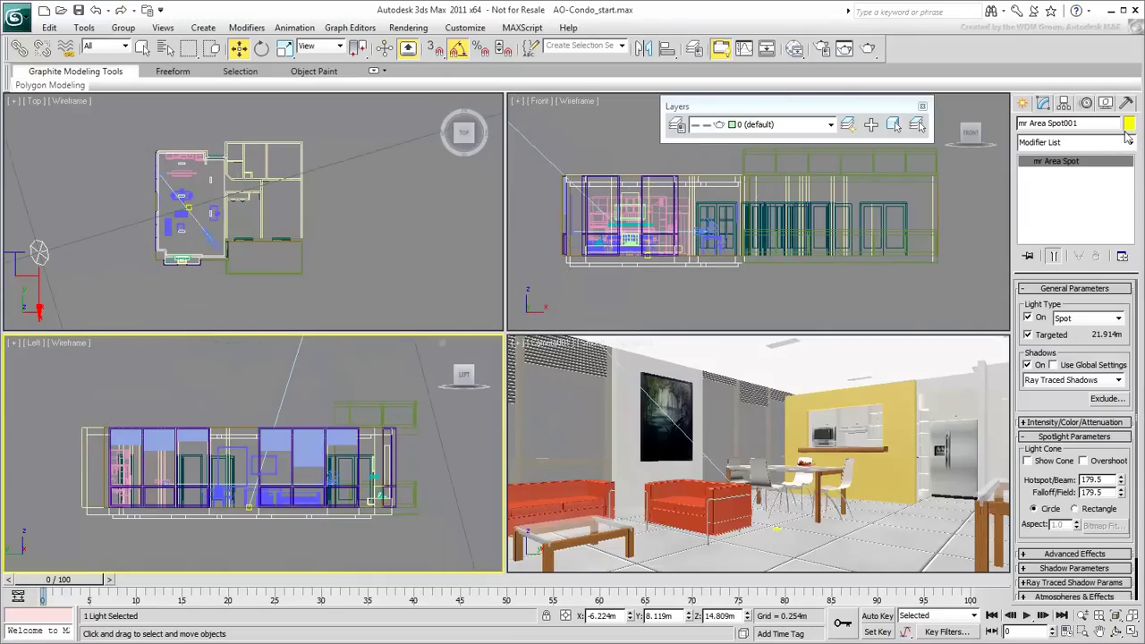
Step: Set the area spot's intensity multiplier to 3.0, render the camera view and close the rendered frame
left_click(1071, 424)
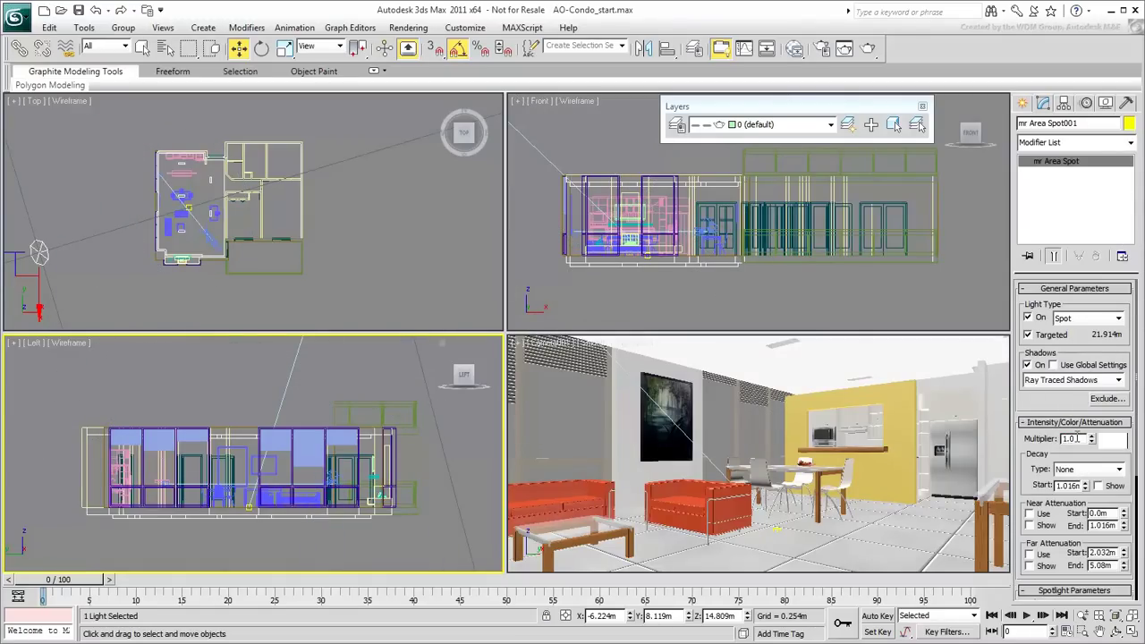
double_click(1069, 439)
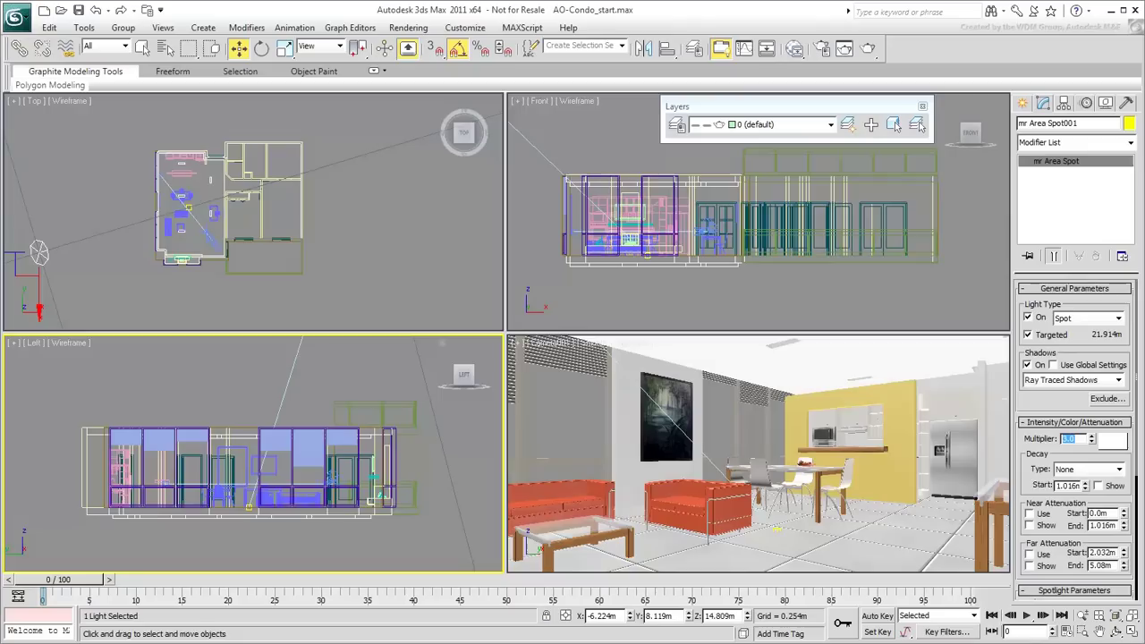
right_click(948, 428)
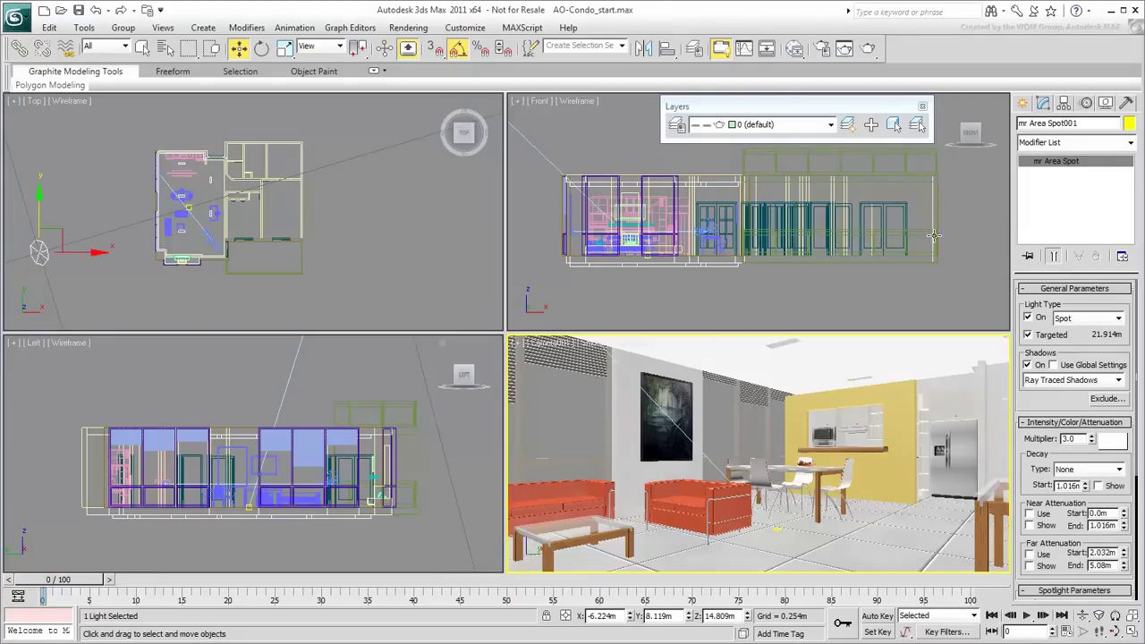
left_click(868, 48)
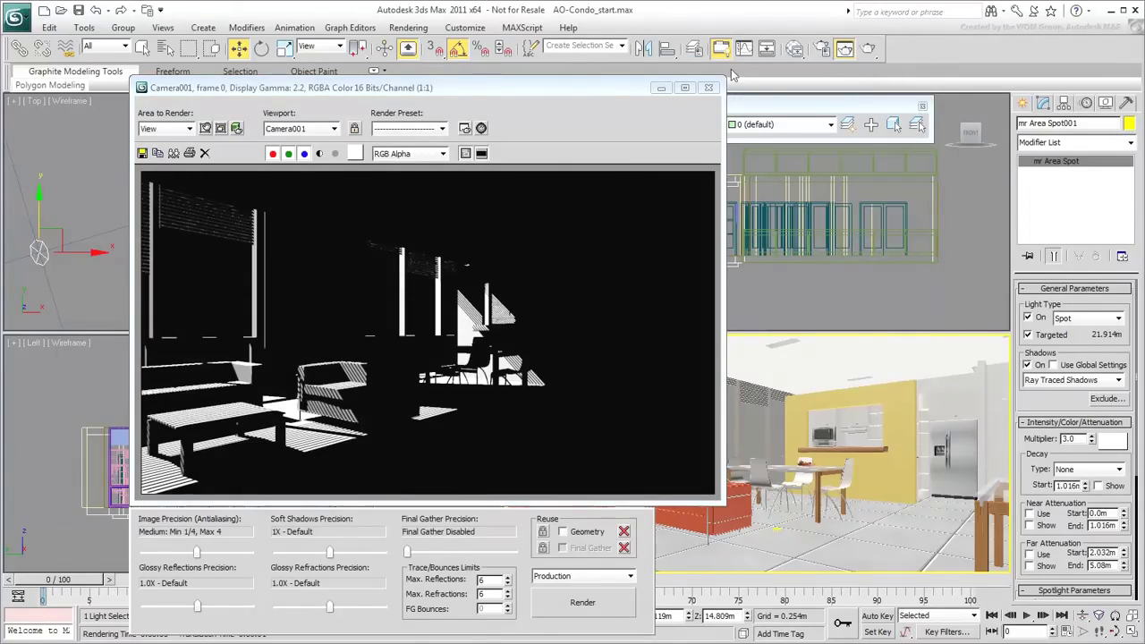
left_click(753, 88)
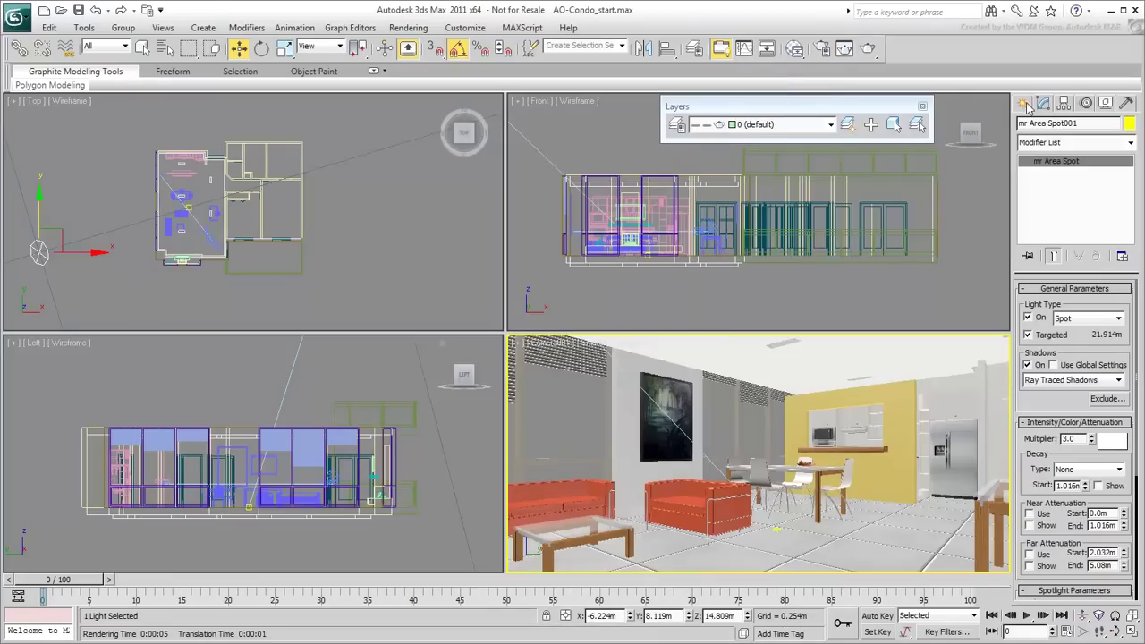
Step: Create a standard Omni light in the Top view, outside the building on the side opposite the area spot
left_click(1023, 104)
left_click(1047, 225)
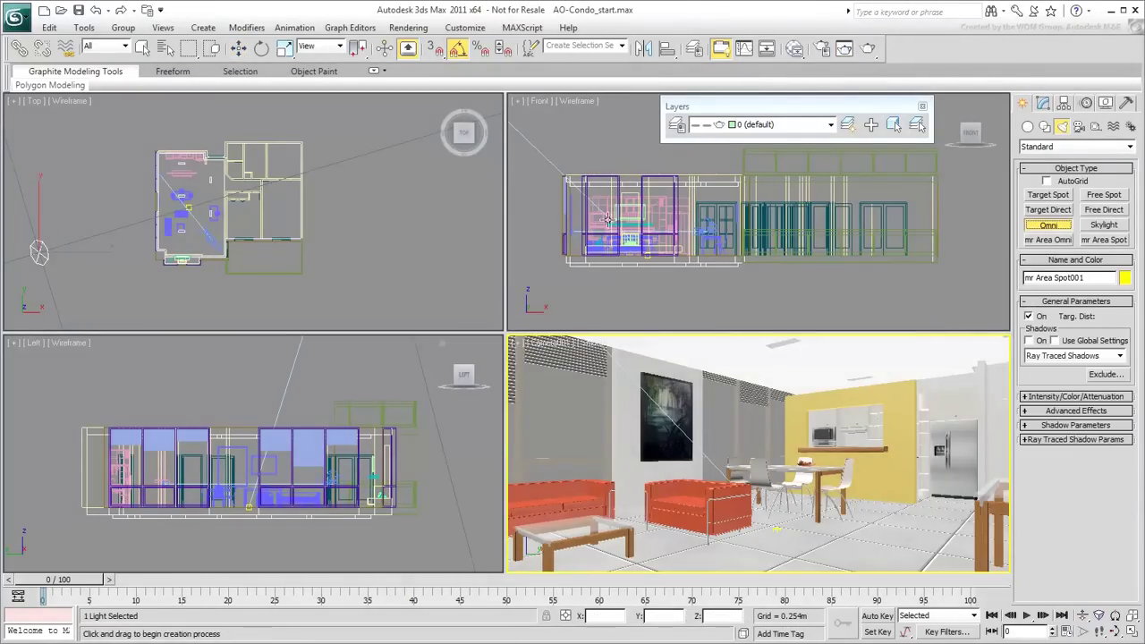
left_click(398, 218)
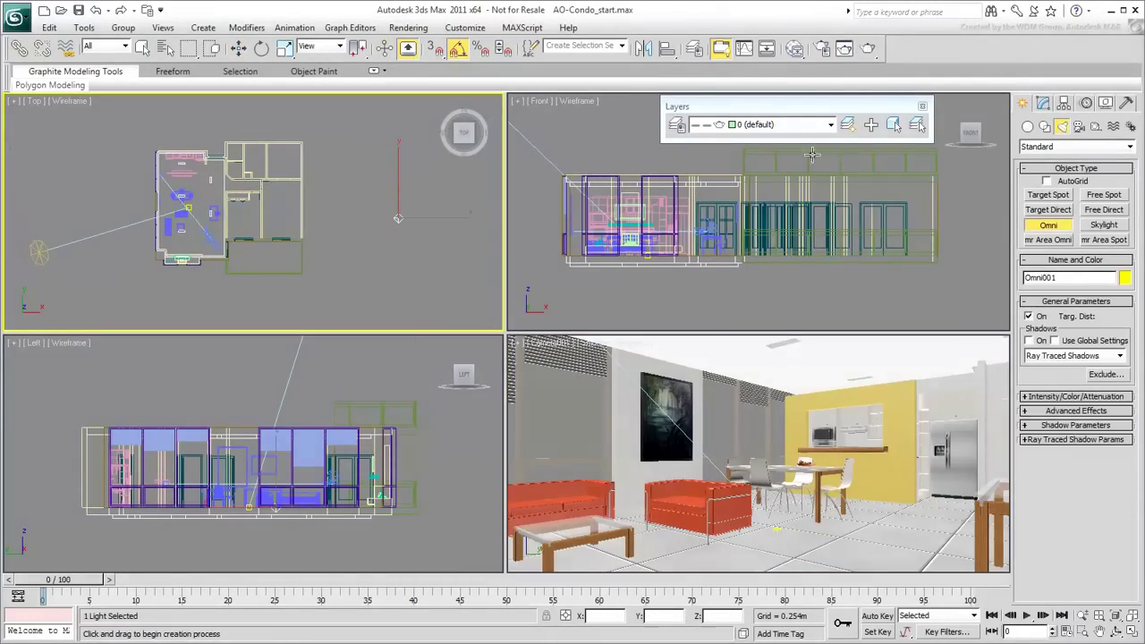
Step: Turn off Diffuse for the omni light and make it affect Ambient Only
left_click(1044, 104)
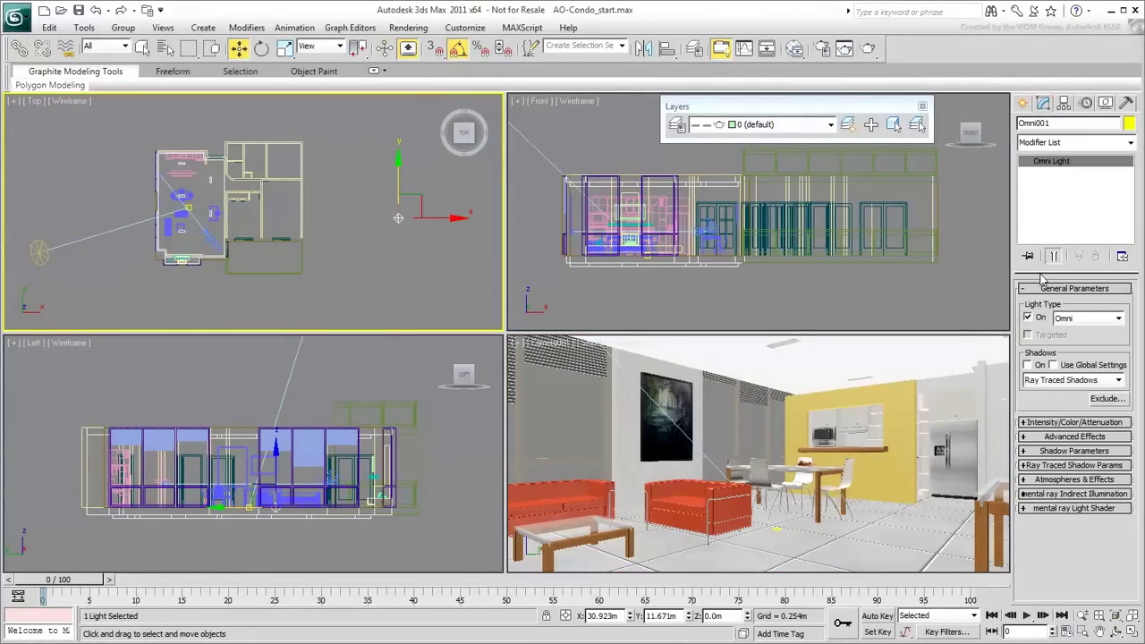
left_click(1056, 436)
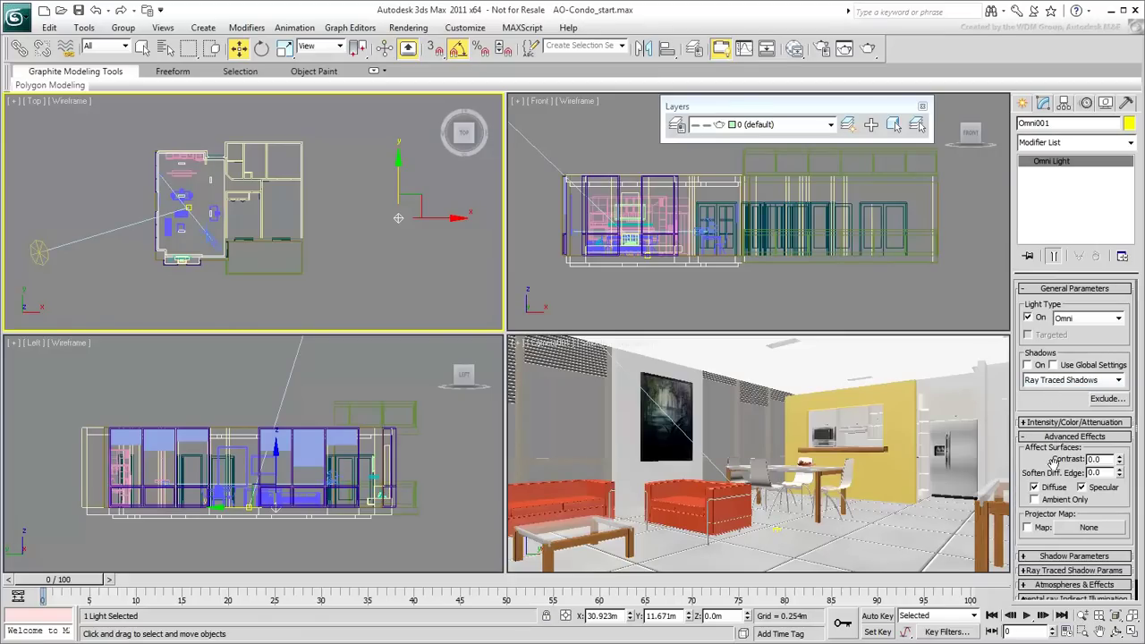
left_click(1035, 487)
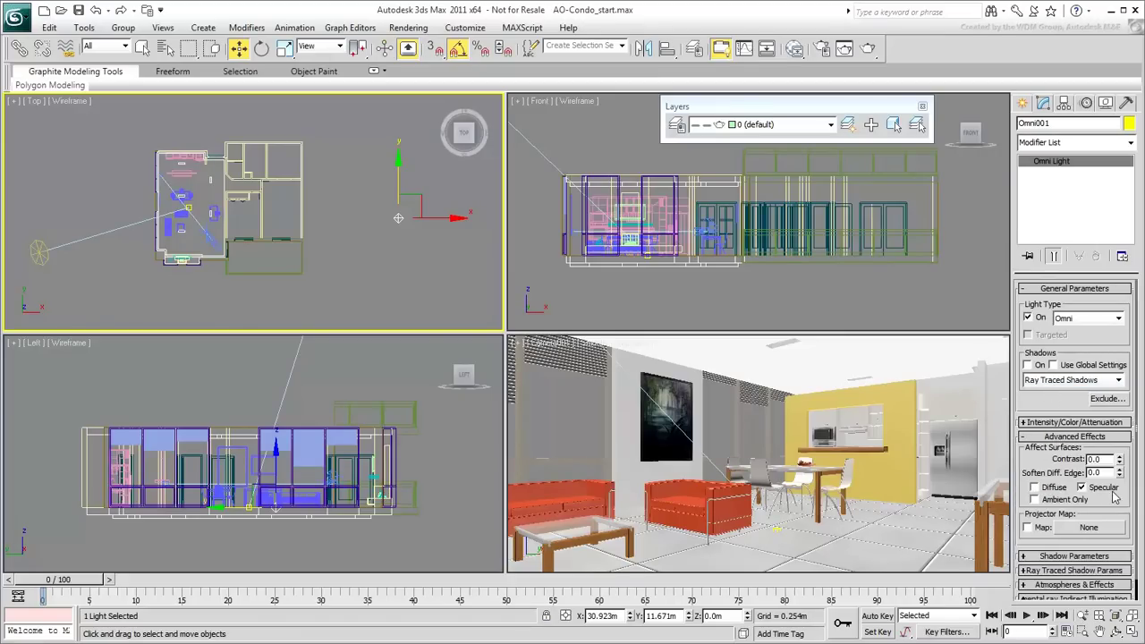
left_click(1036, 500)
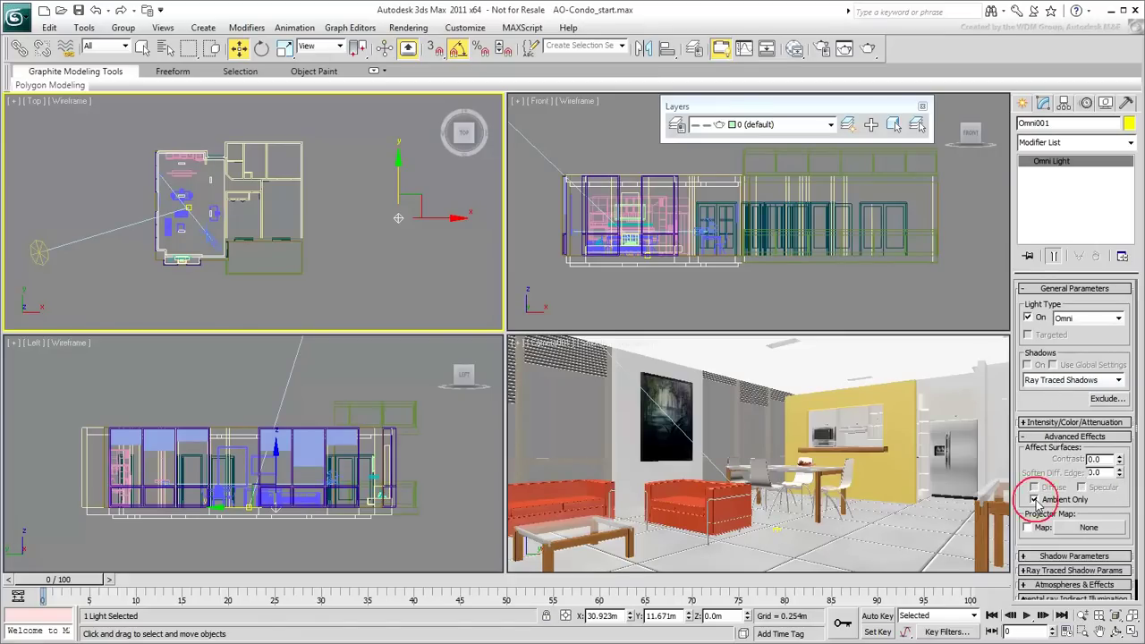
Step: Set the omni light's intensity multiplier to 1.0 and render the camera view
left_click(1064, 423)
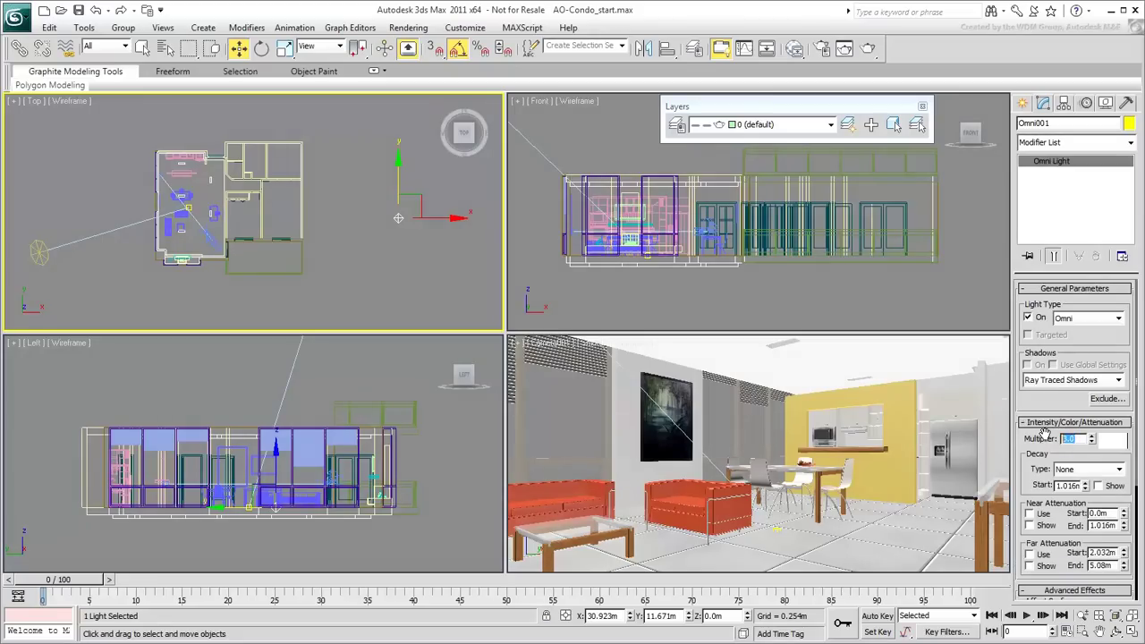
type("1")
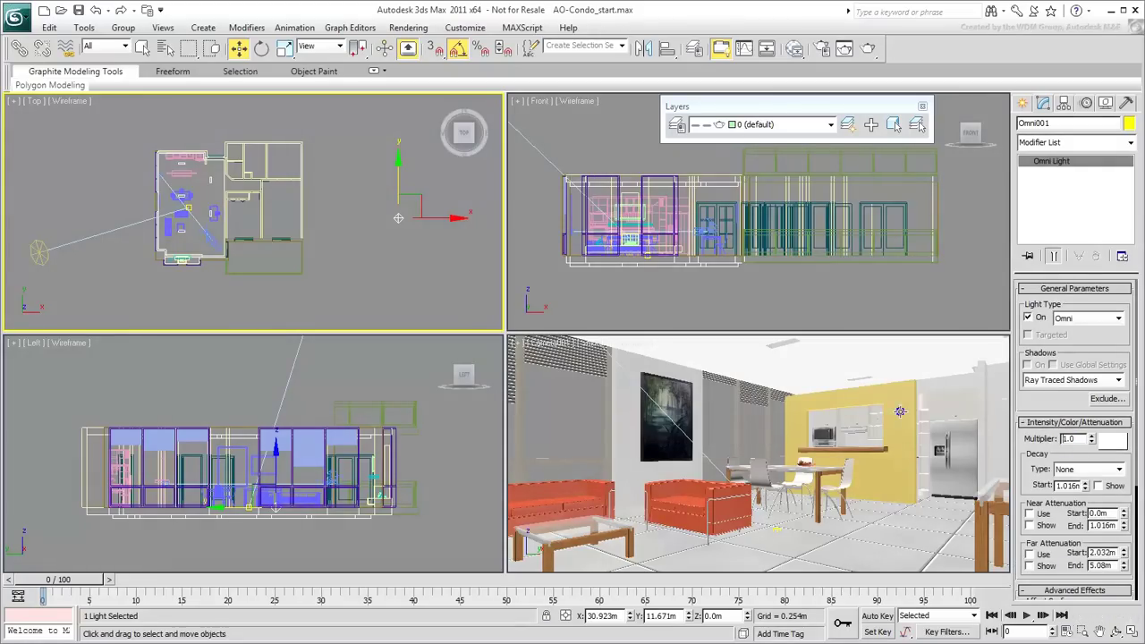
right_click(902, 412)
left_click(868, 50)
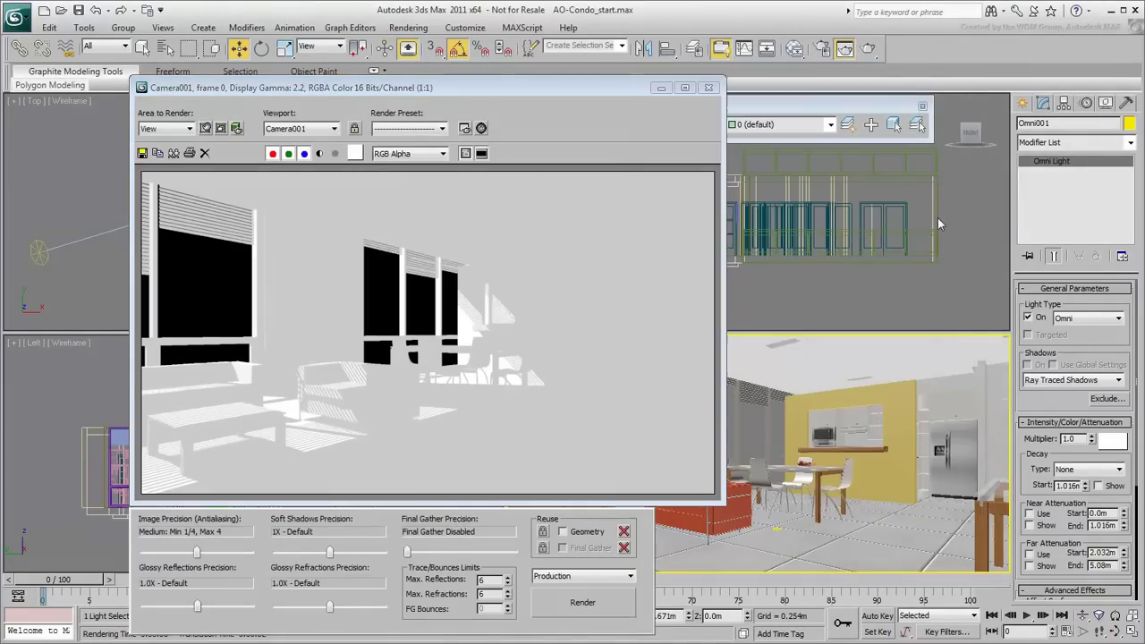
Step: Enable the omni's mental ray light shader and assign the Ambient/Reflective Occlusion map to it as an instance
left_click_drag(1028, 475, 1032, 217)
left_click(1043, 591)
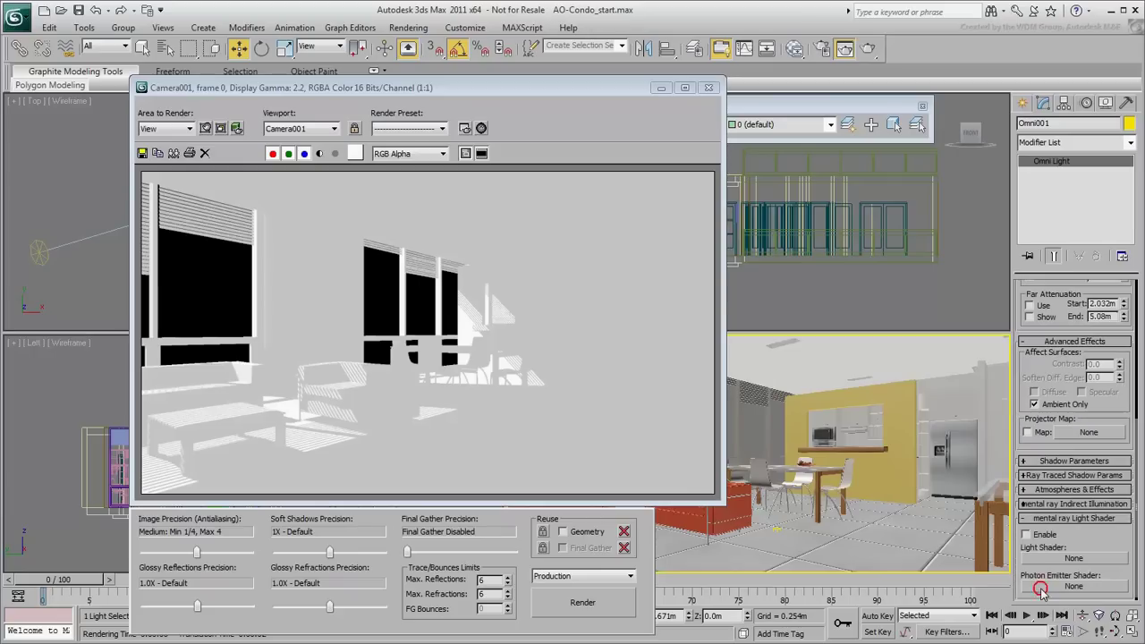
left_click(1026, 535)
left_click(795, 50)
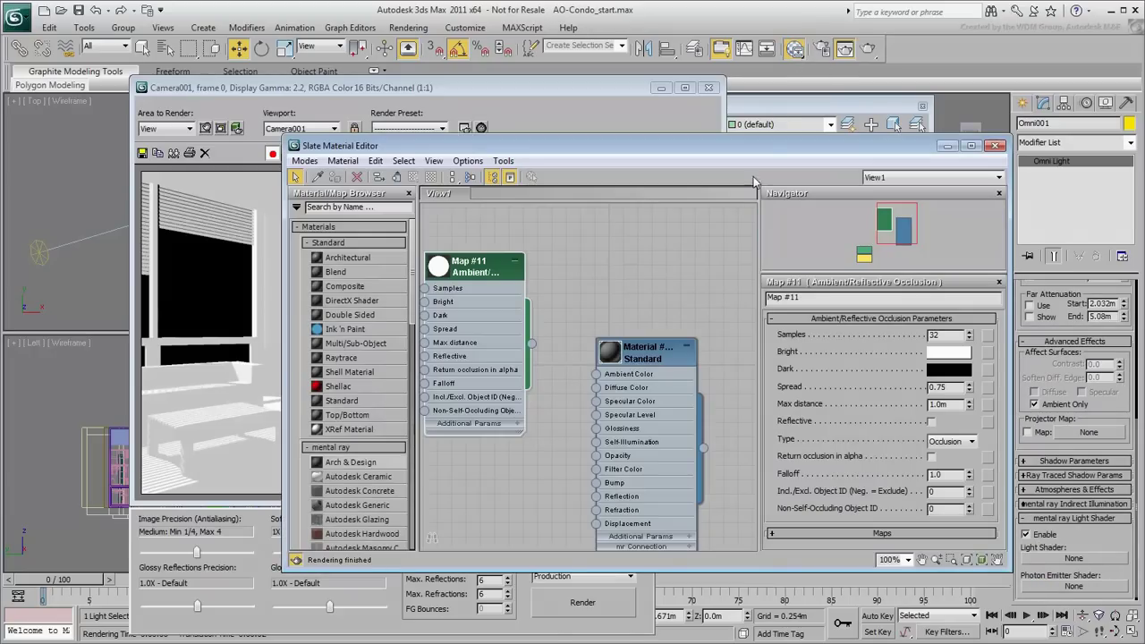
left_click_drag(532, 345, 1072, 560)
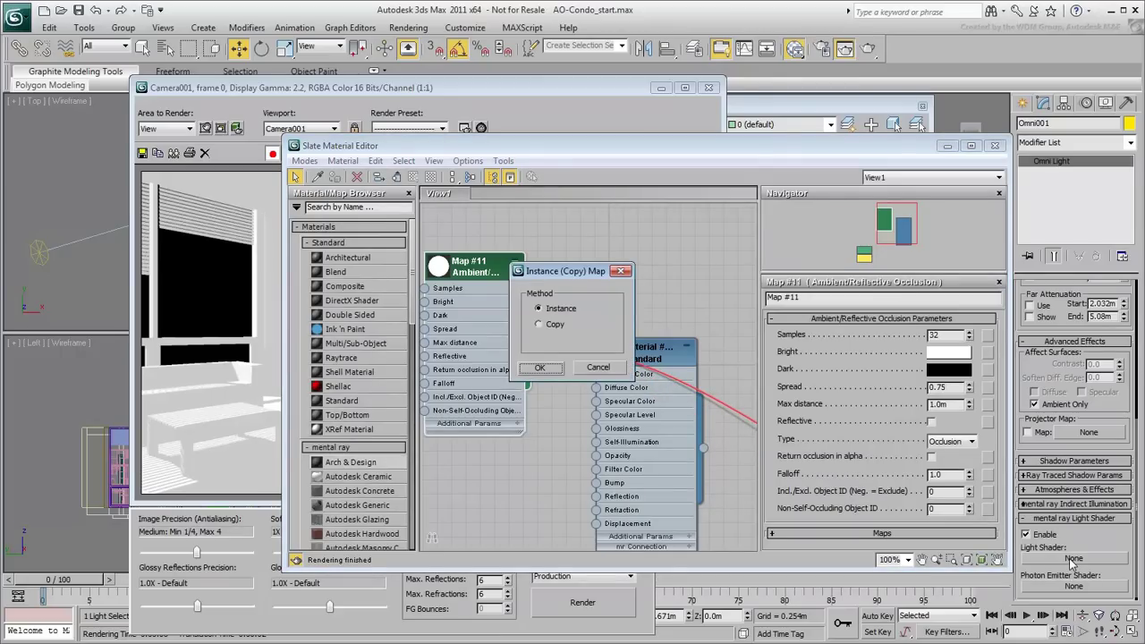
left_click(530, 369)
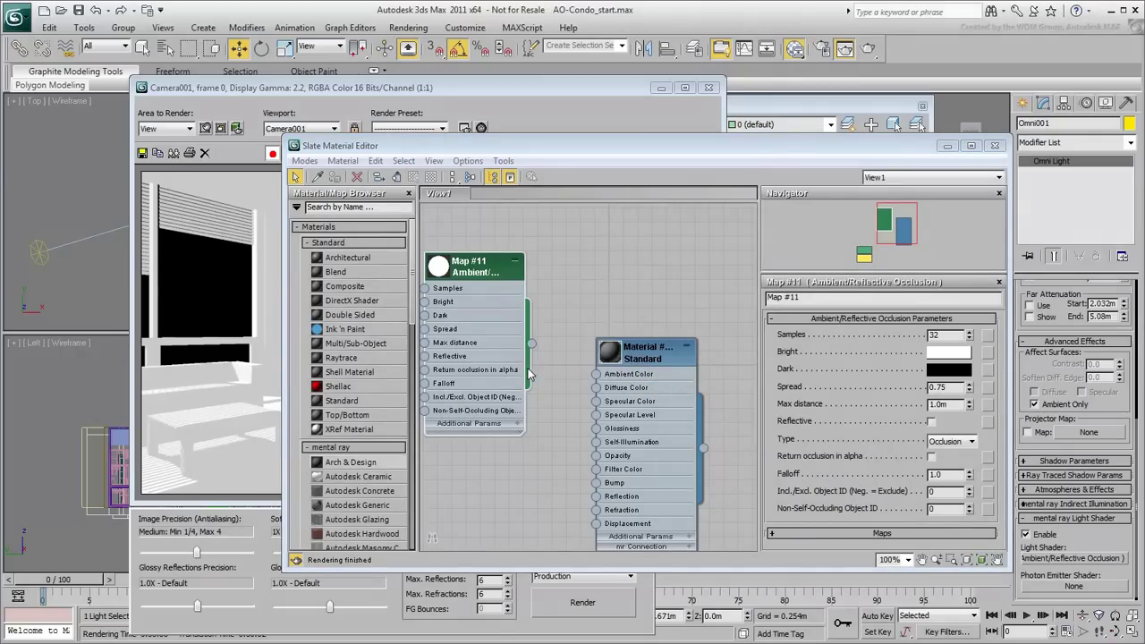
left_click(996, 145)
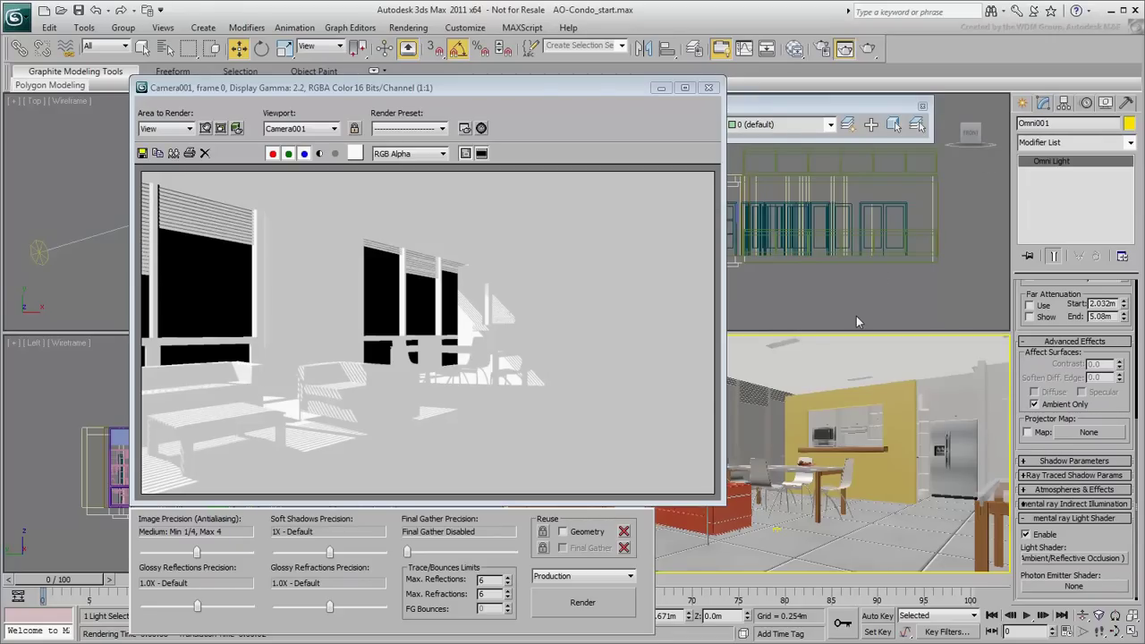
Step: Darken the occlusion map's Bright color to a light grey and render the camera view again
left_click(796, 48)
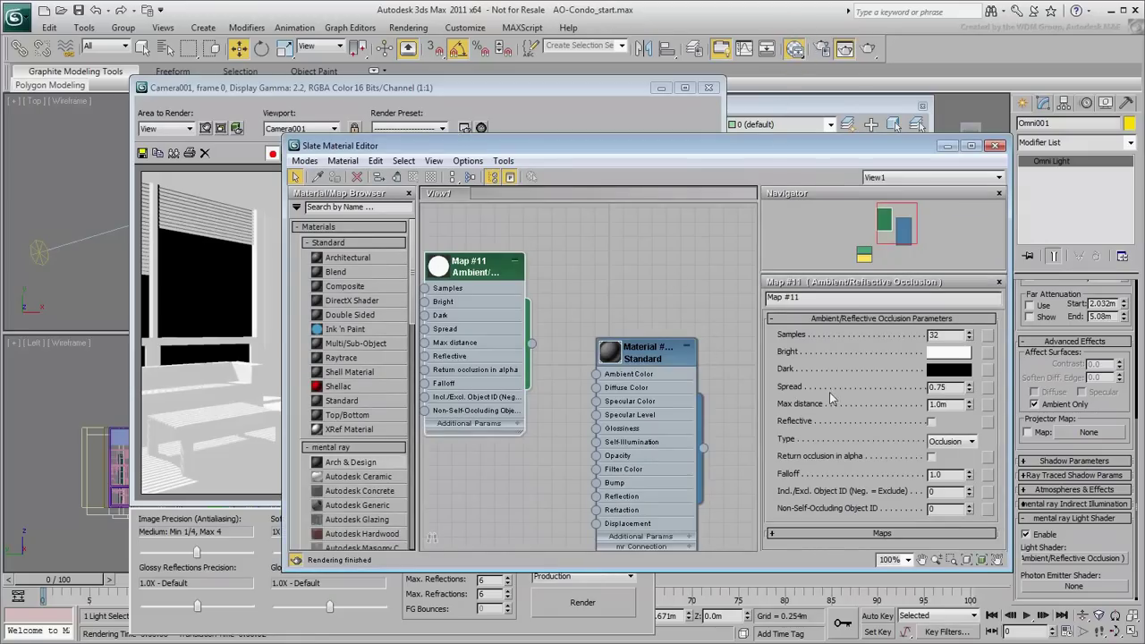
left_click(949, 353)
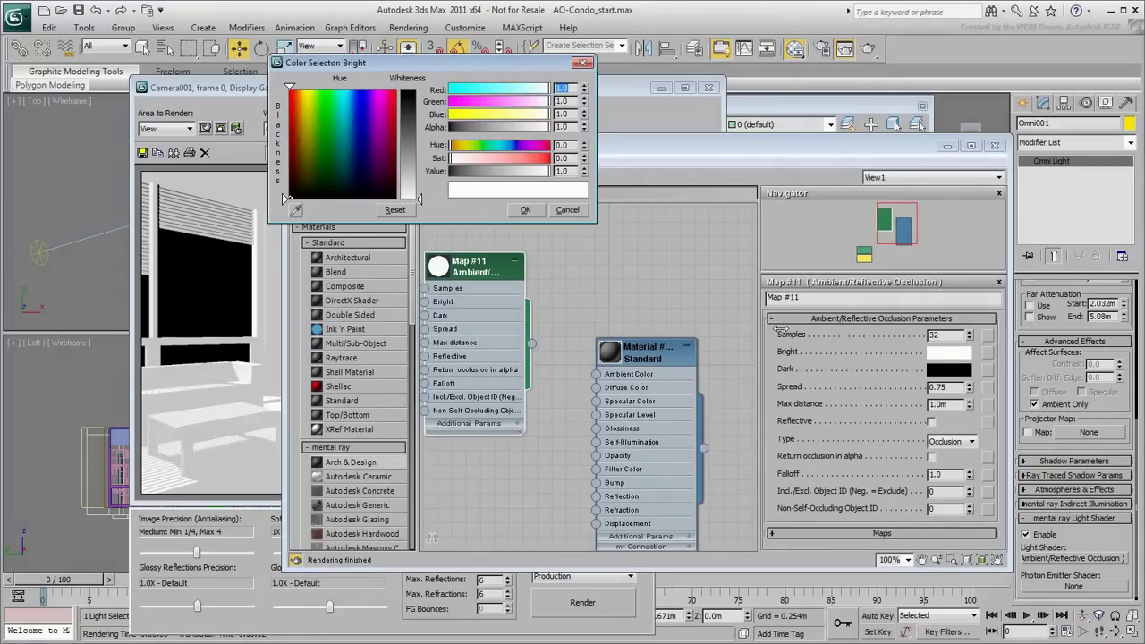
left_click(420, 160)
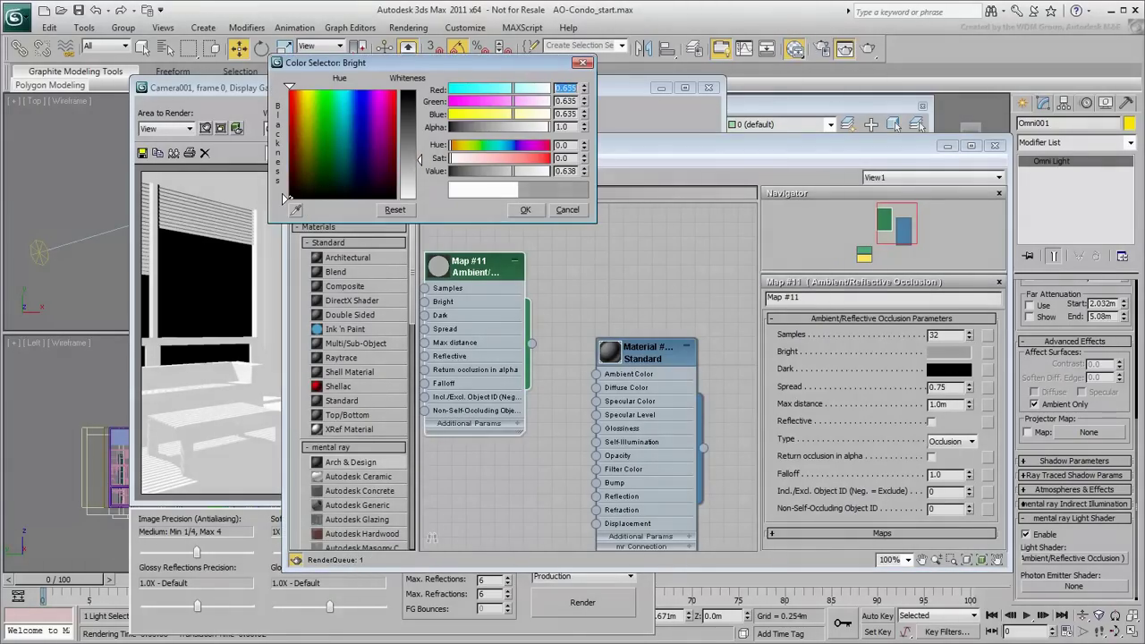
left_click_drag(419, 159, 420, 169)
left_click(525, 209)
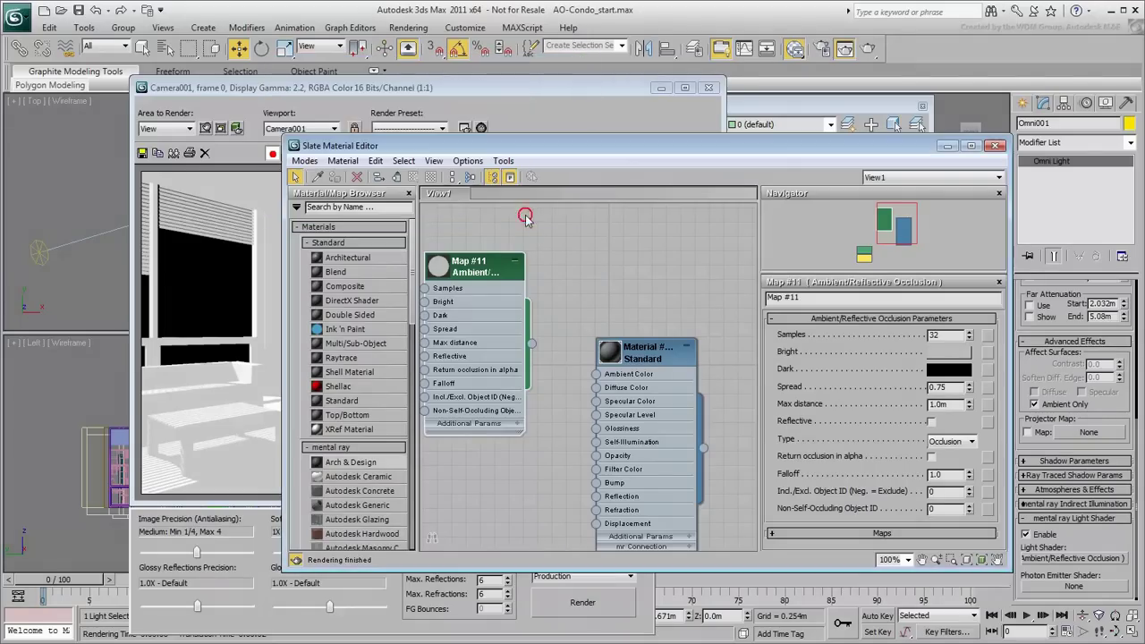
left_click(996, 145)
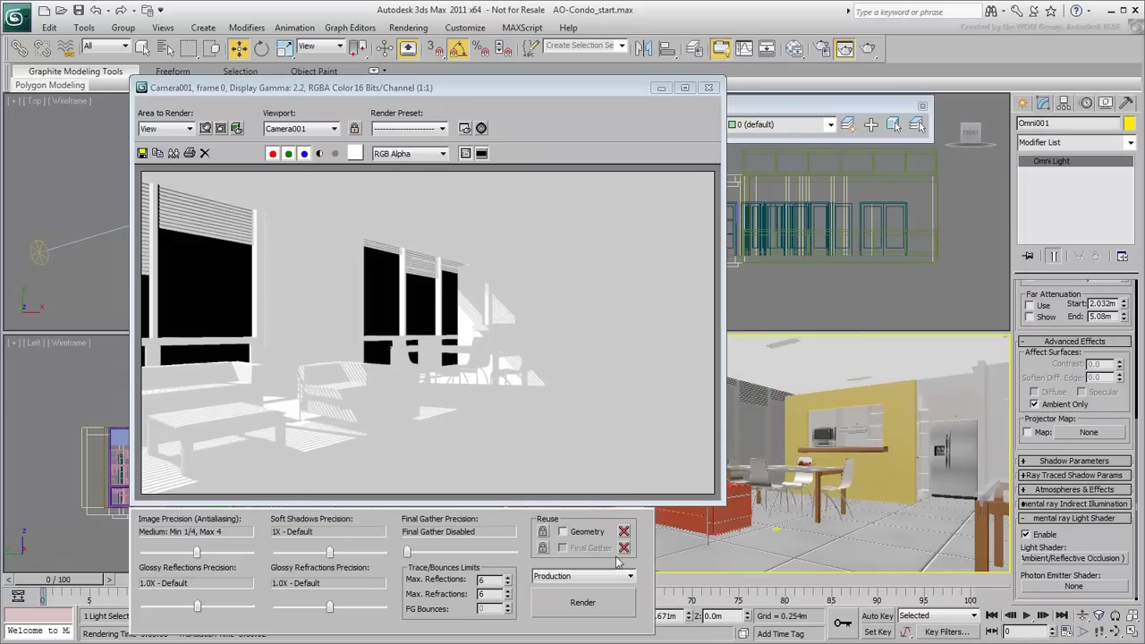
left_click(582, 603)
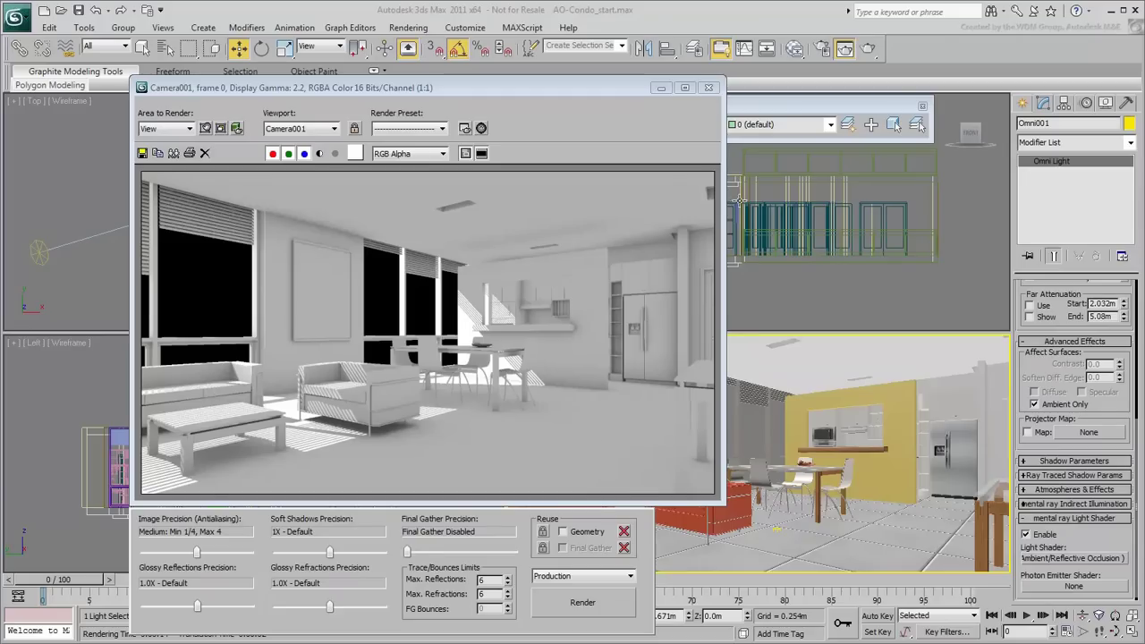
Step: Disable the mental ray material override in the render settings
left_click(821, 49)
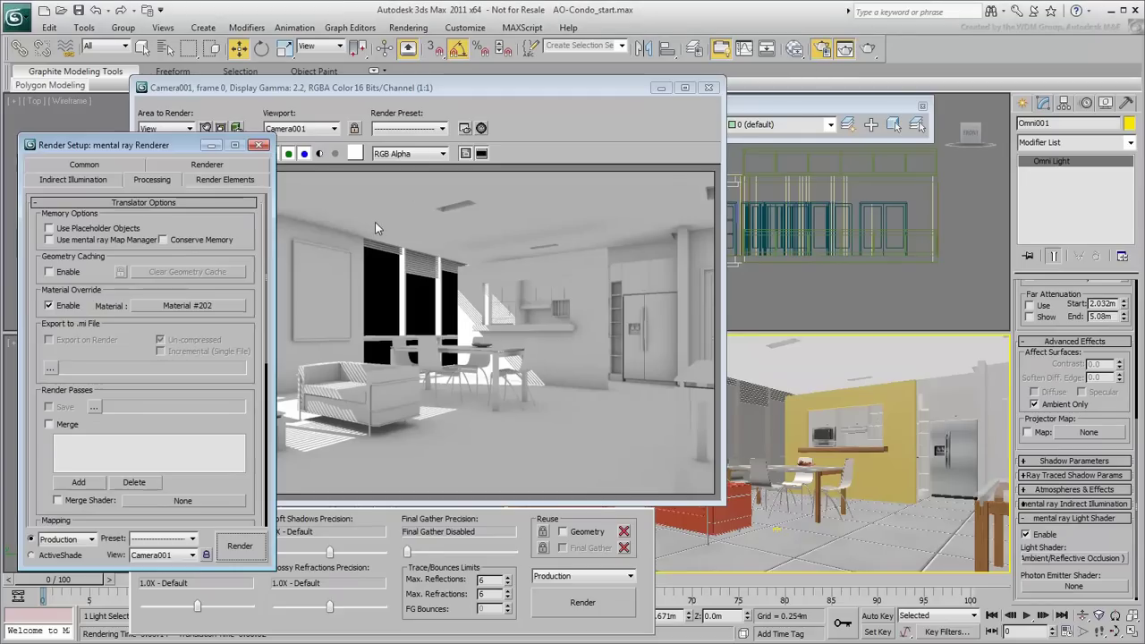
left_click(50, 305)
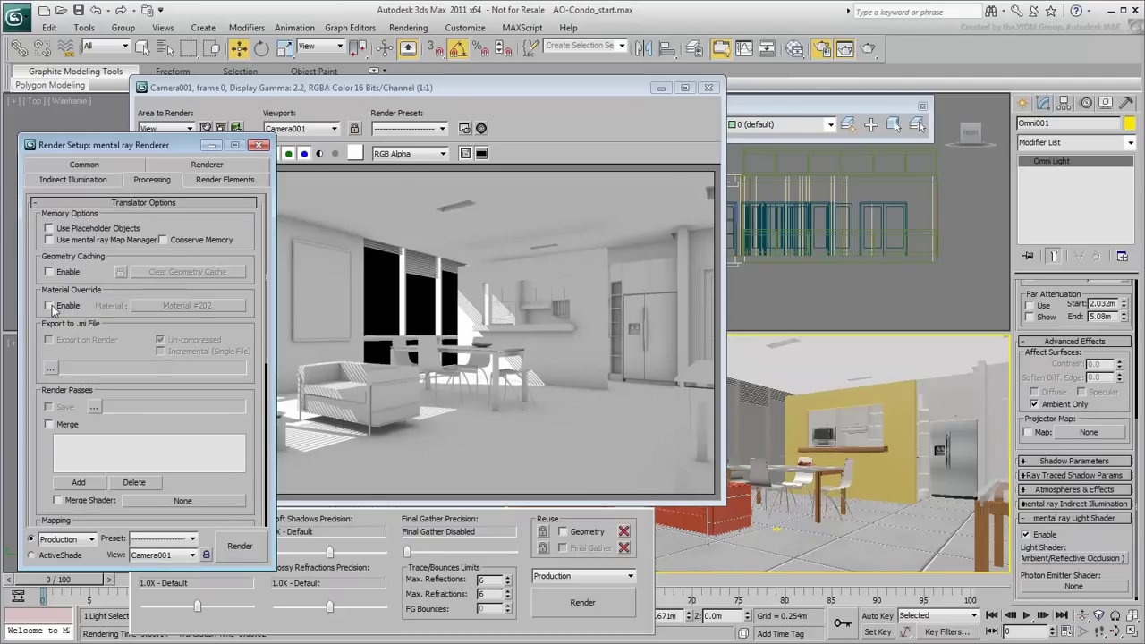
left_click(259, 145)
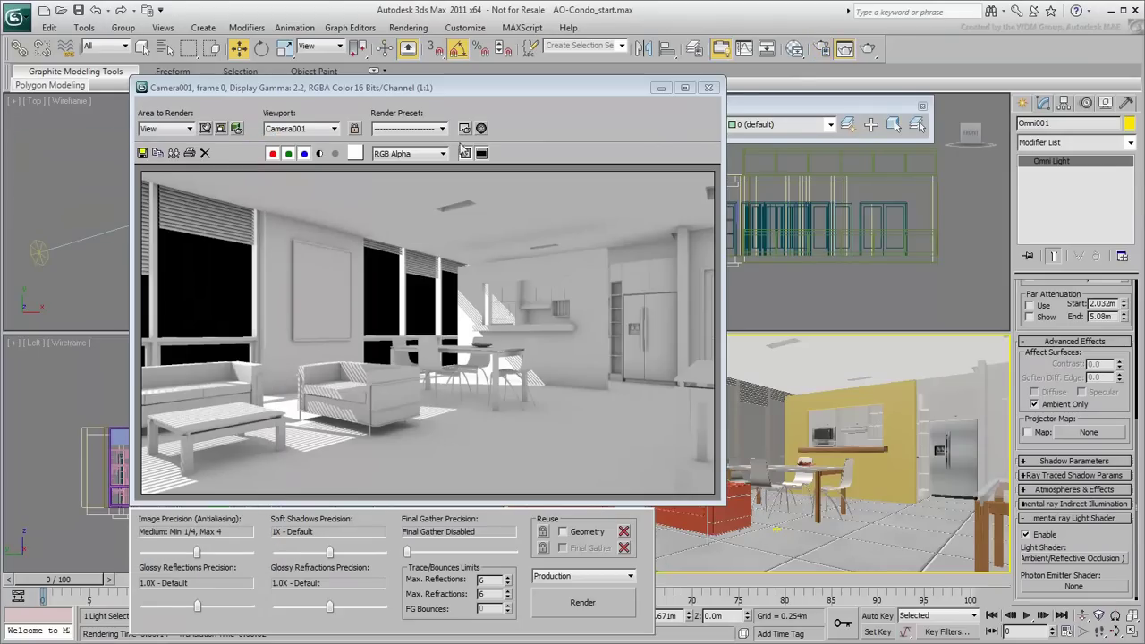
Step: Unhide the 3D-CurtWall_Glaze layer and close the Layers toolbar
left_click(831, 124)
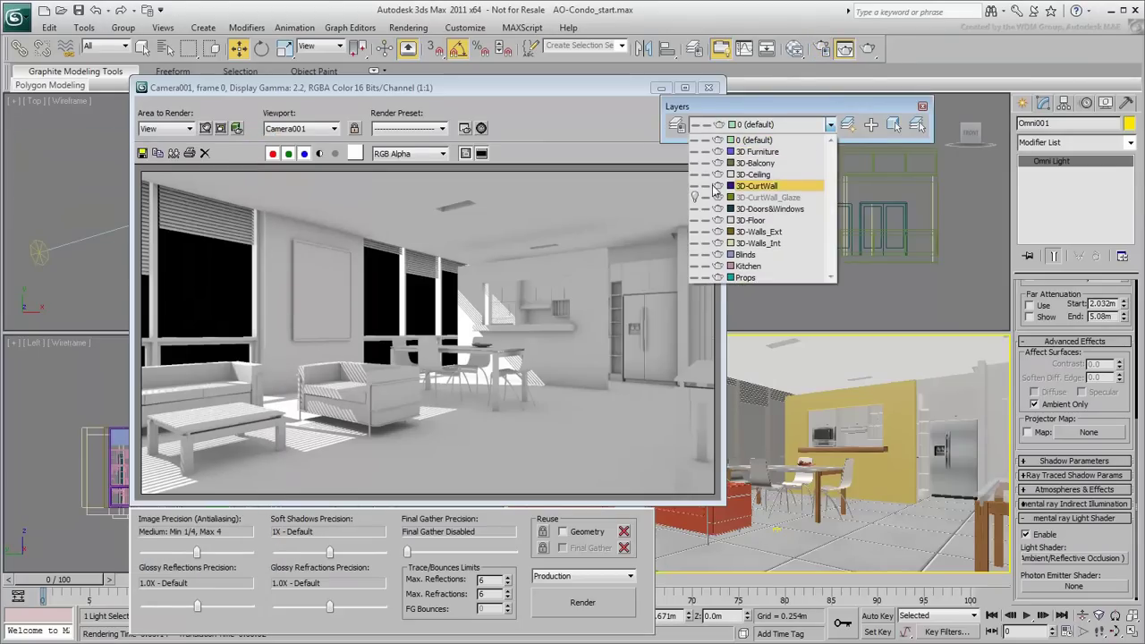
left_click(694, 198)
left_click(867, 107)
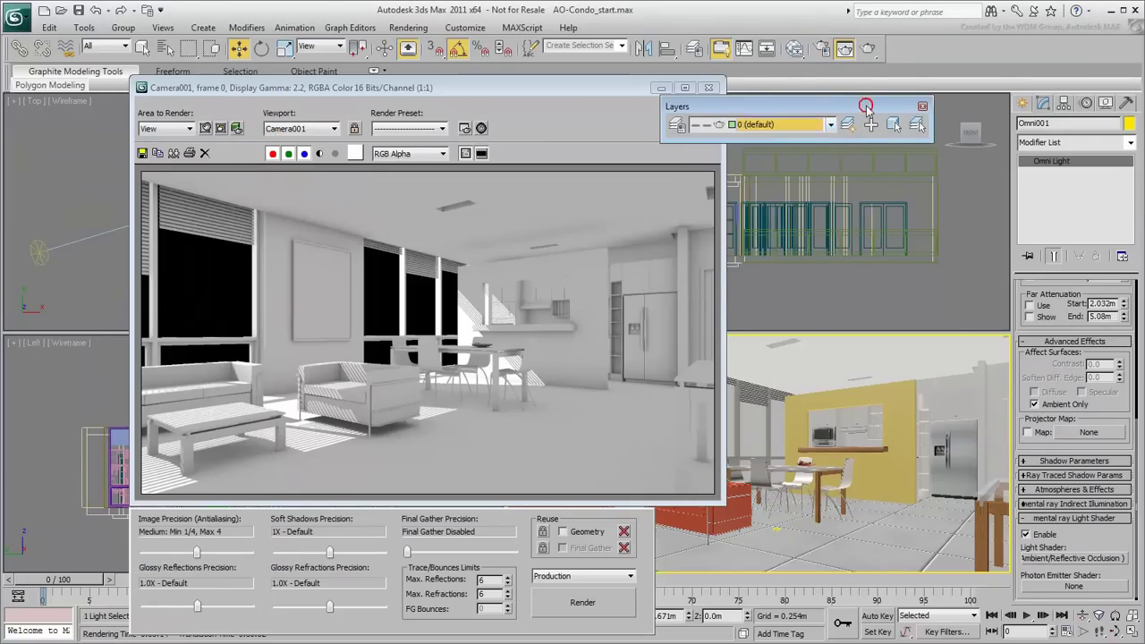
left_click(923, 107)
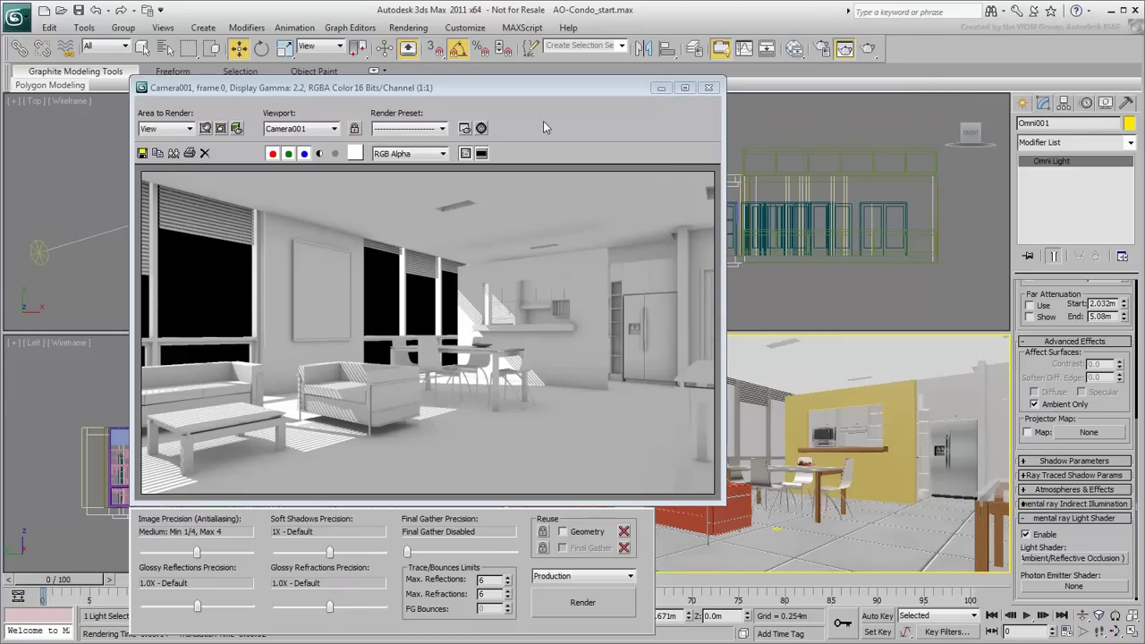
Step: Turn on the LePouliguen.jpg environment map for the background and close the environment settings
left_click(481, 128)
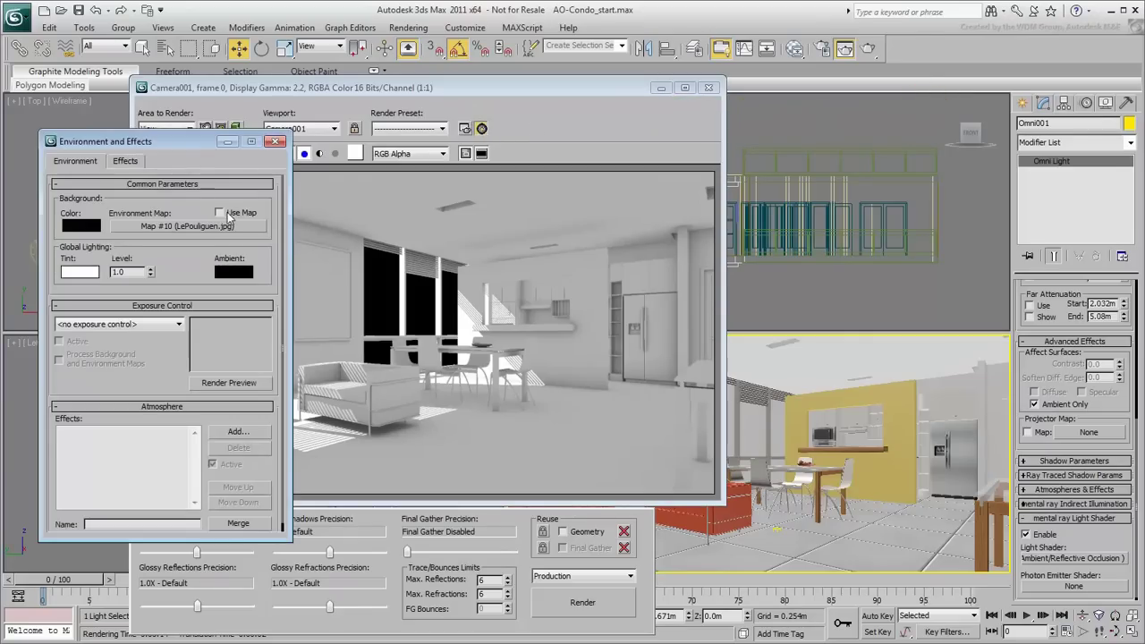
left_click(276, 141)
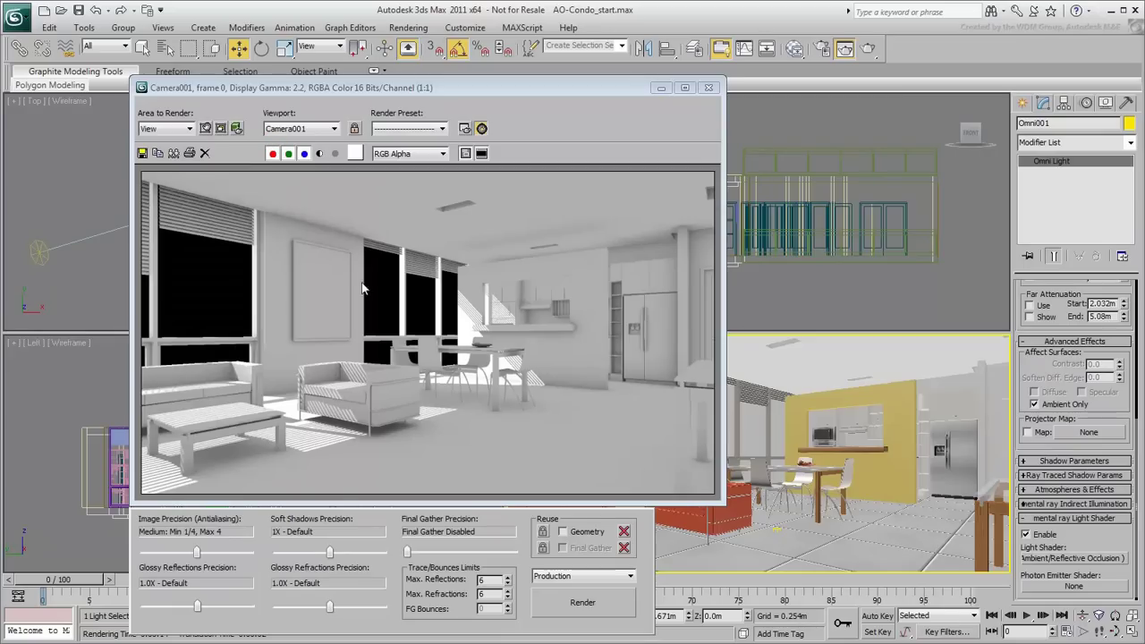